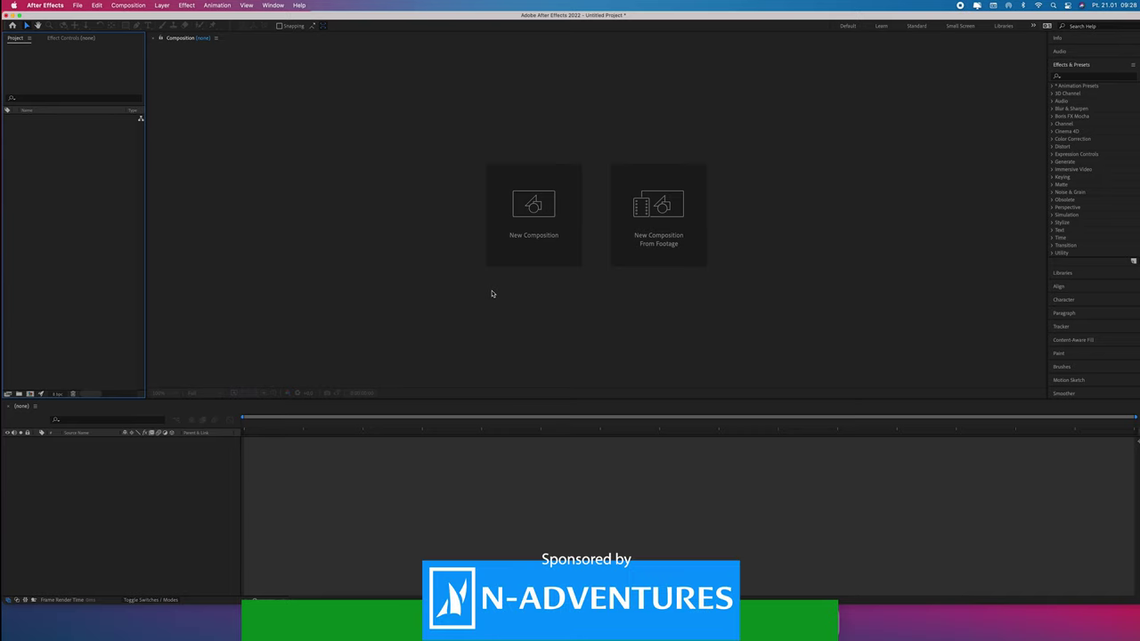
- Start a new composition, name it GS and confirm its settings
{"action": "left_click", "coordinate": [538, 215]}
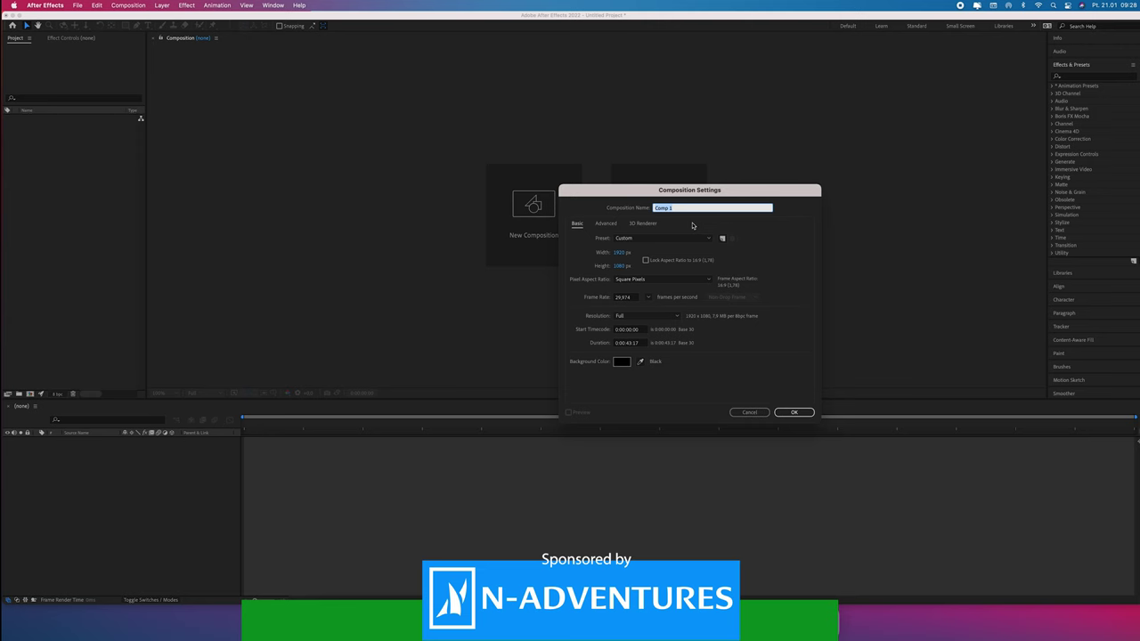
{"action": "type", "text": "GS"}
{"action": "left_click", "coordinate": [784, 411]}
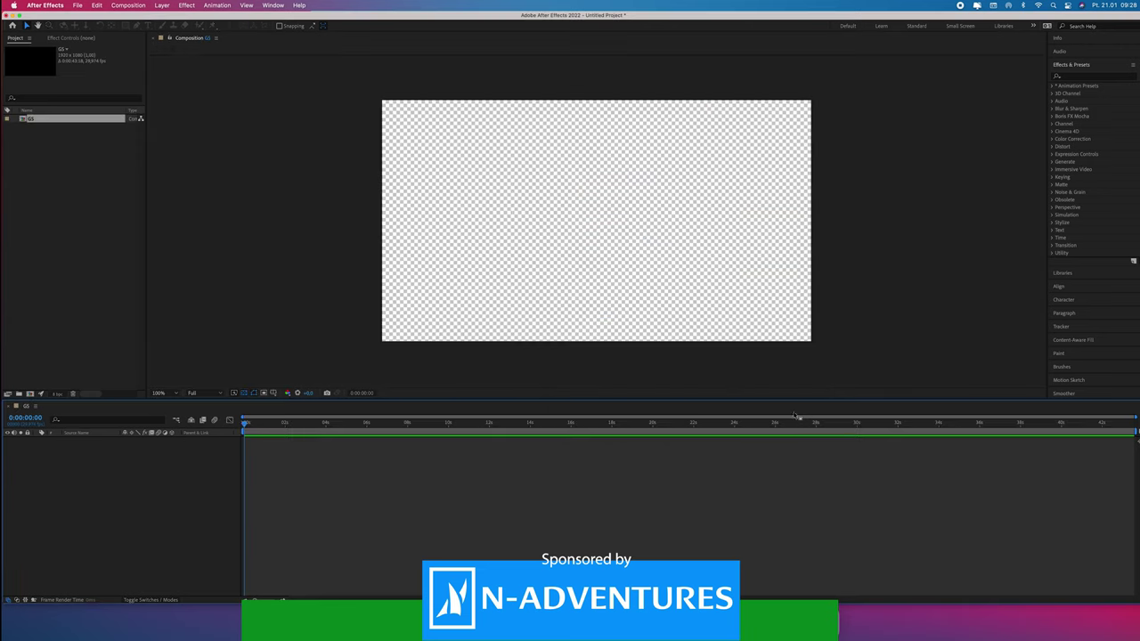
- Import the clip AdobeStock_80553847.mov into the project via Import > File
{"action": "right_click", "coordinate": [48, 211]}
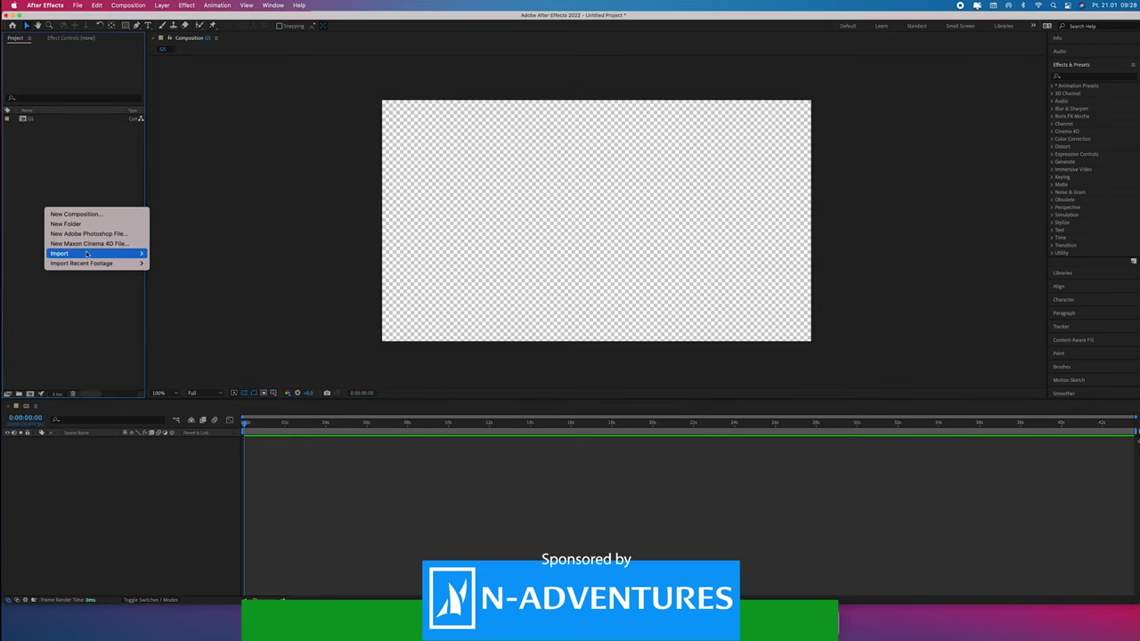
{"action": "left_click", "coordinate": [236, 254]}
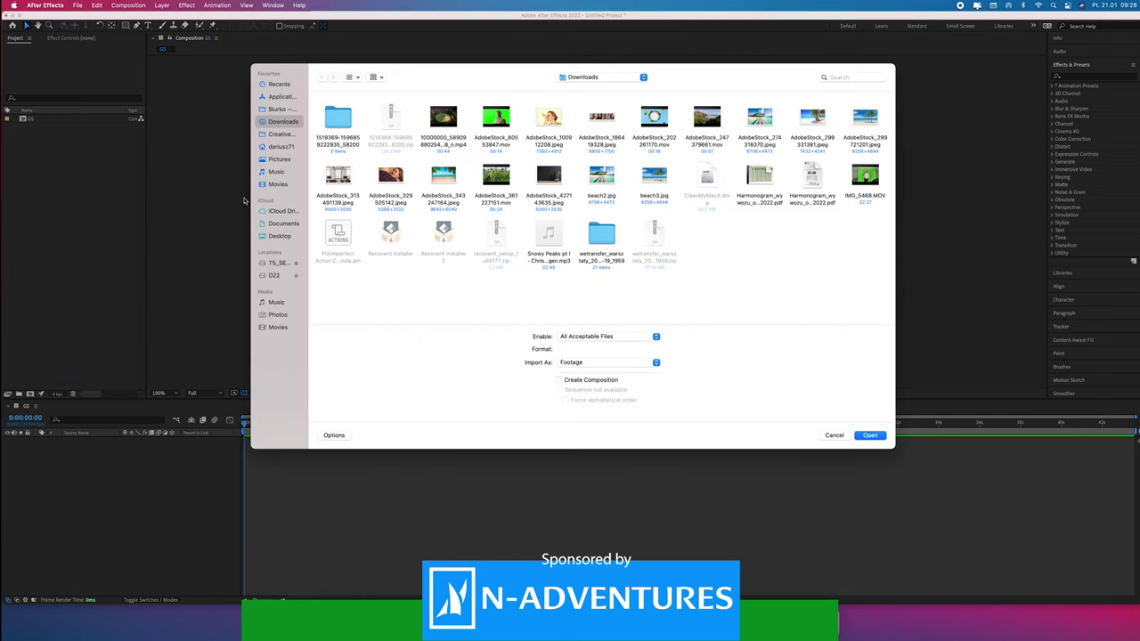
{"action": "left_click", "coordinate": [496, 117]}
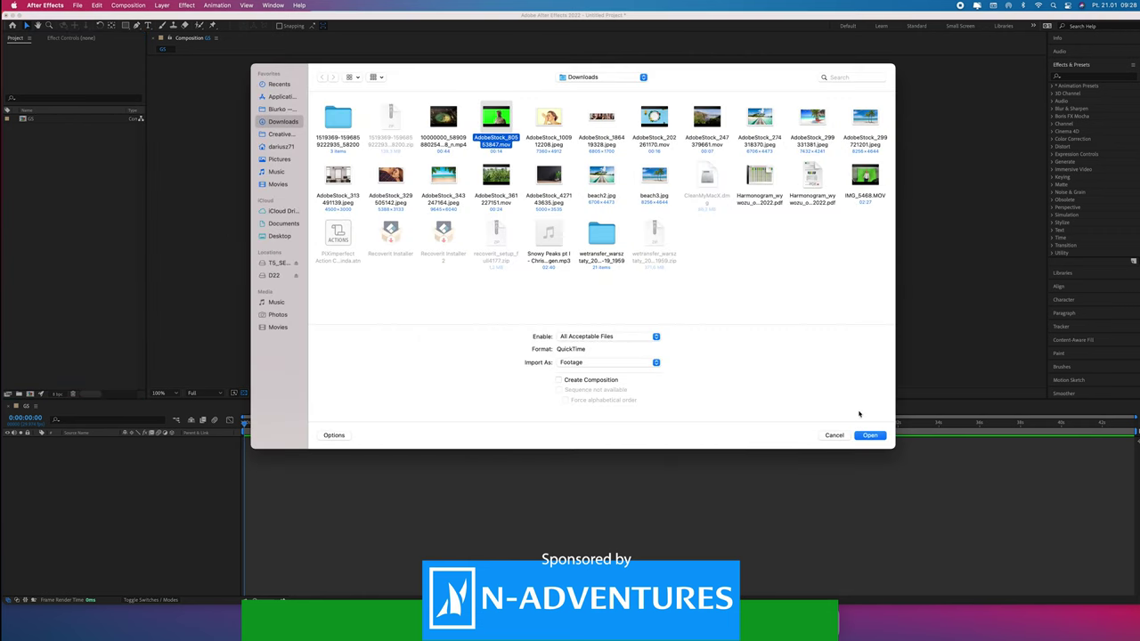
{"action": "left_click", "coordinate": [870, 436]}
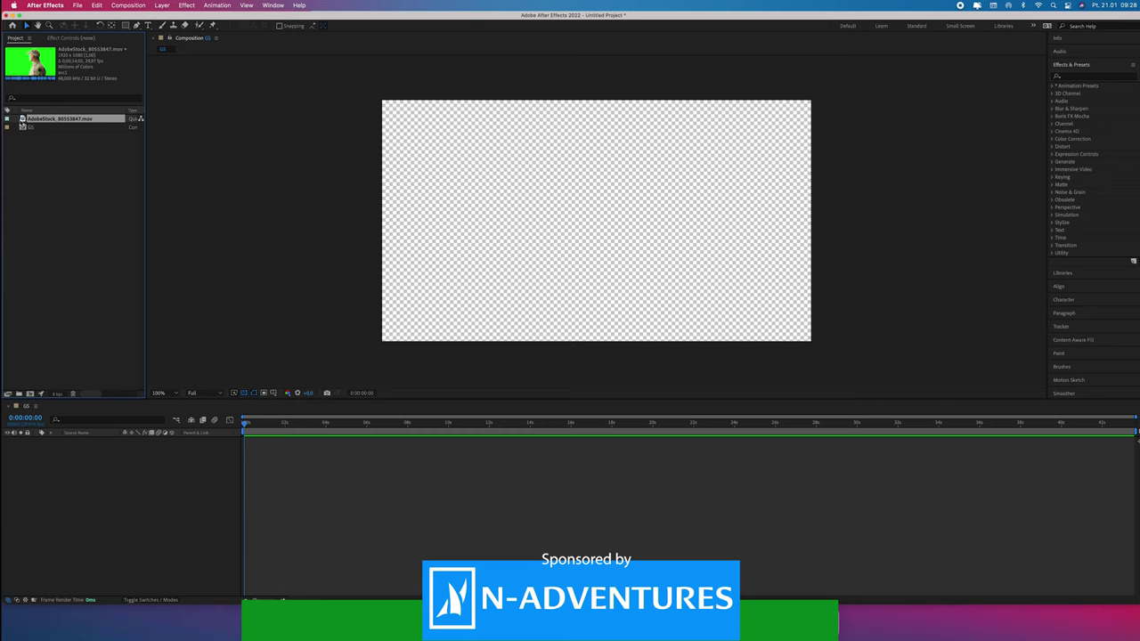
- Place the soldier clip in the GS timeline, preview it and scrub to about 2 seconds
{"action": "left_click_drag", "start_coordinate": [24, 119], "coordinate": [76, 519]}
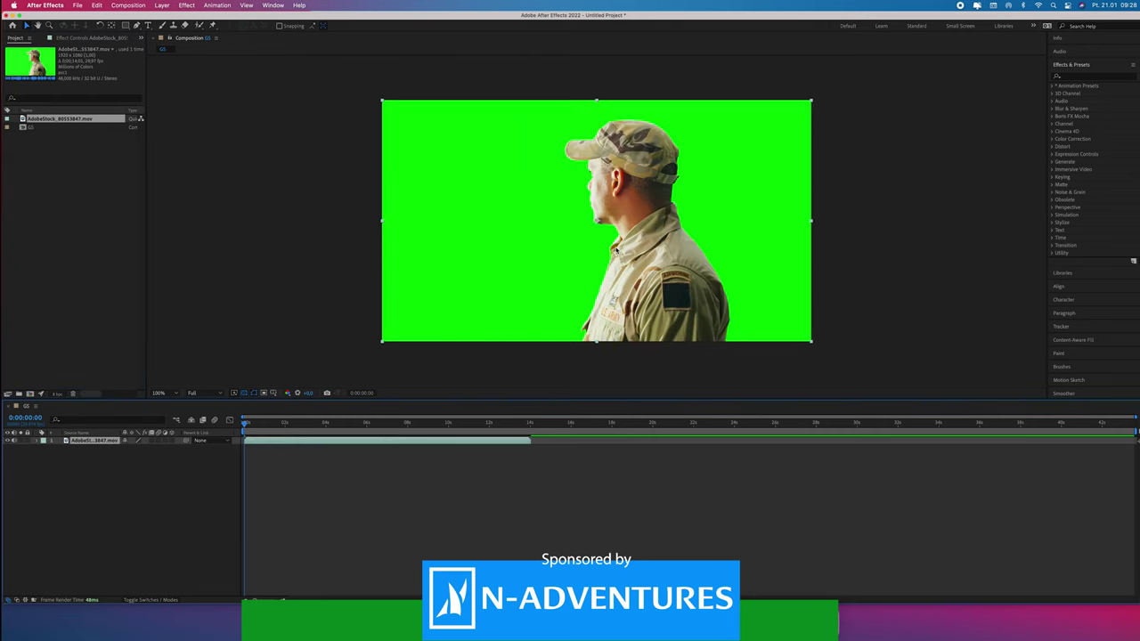
{"action": "key", "text": "space"}
{"action": "left_click_drag", "start_coordinate": [333, 431], "coordinate": [242, 434]}
{"action": "left_click", "coordinate": [1081, 78]}
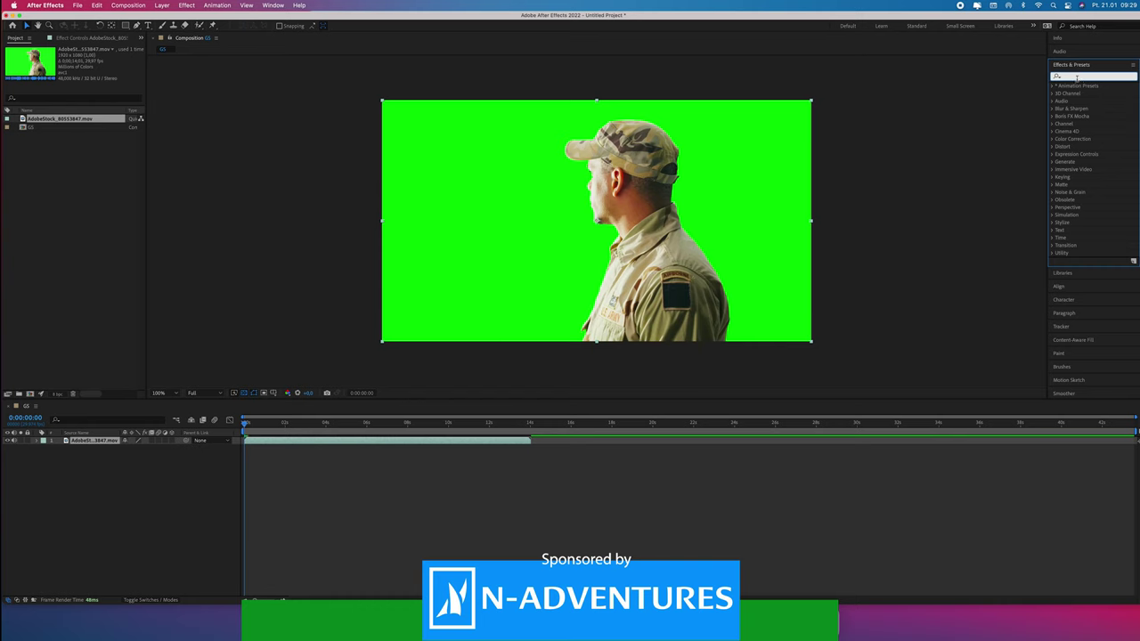
- Apply Selective Color on Greens: Cyan 100%, Magenta −100%, Yellow 100%, Black 100%
{"action": "type", "text": "k"}
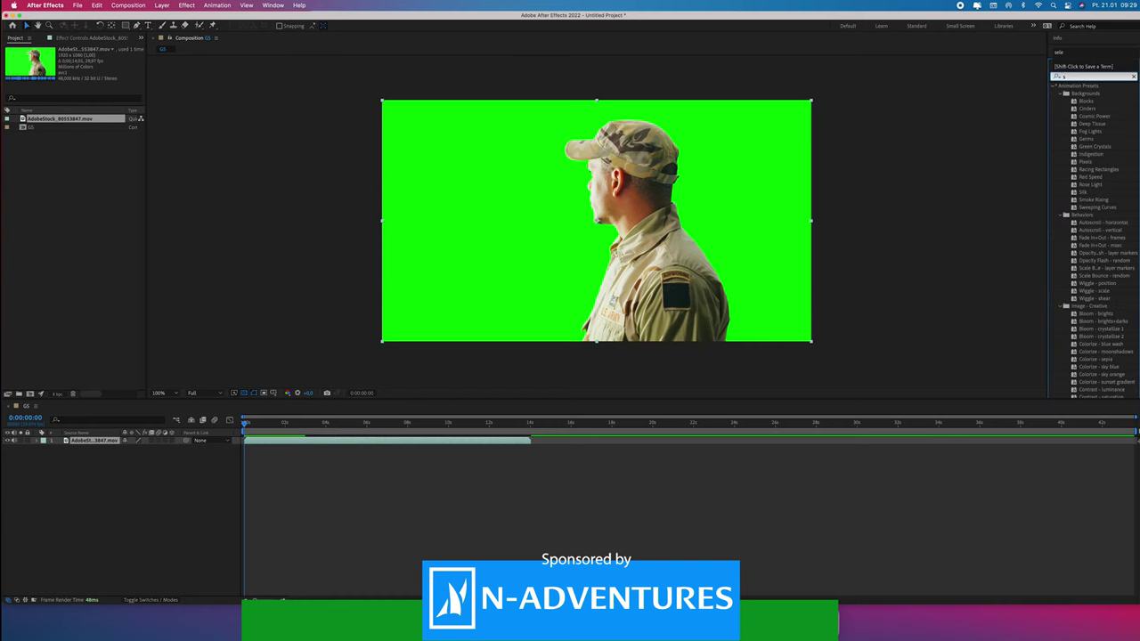
{"action": "type", "text": "ele"}
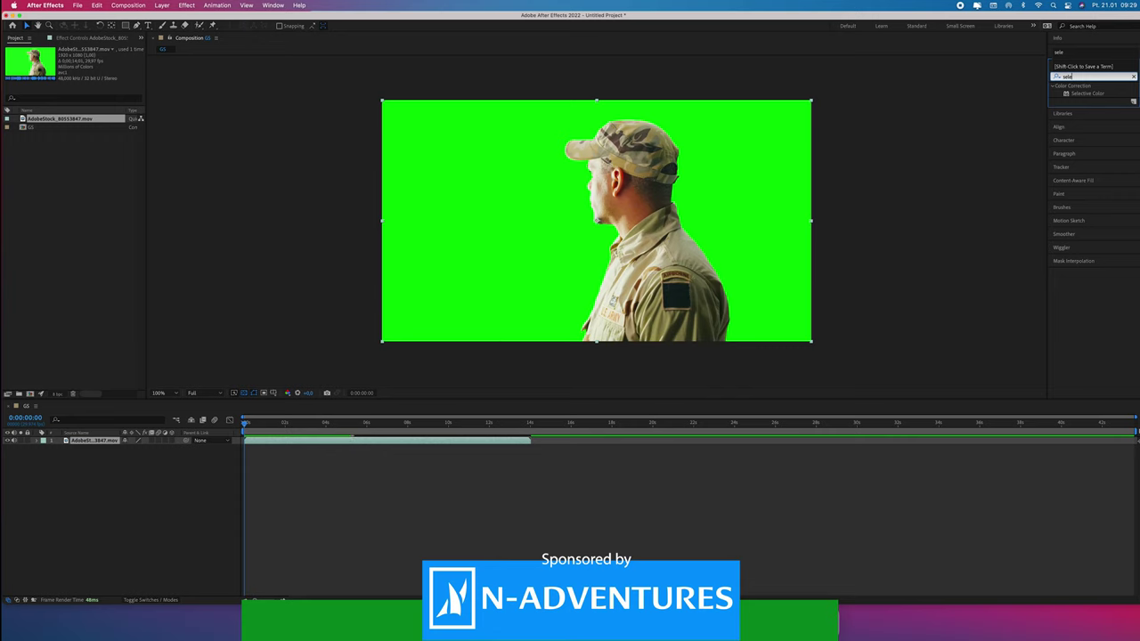
{"action": "left_click_drag", "start_coordinate": [1078, 93], "coordinate": [733, 172]}
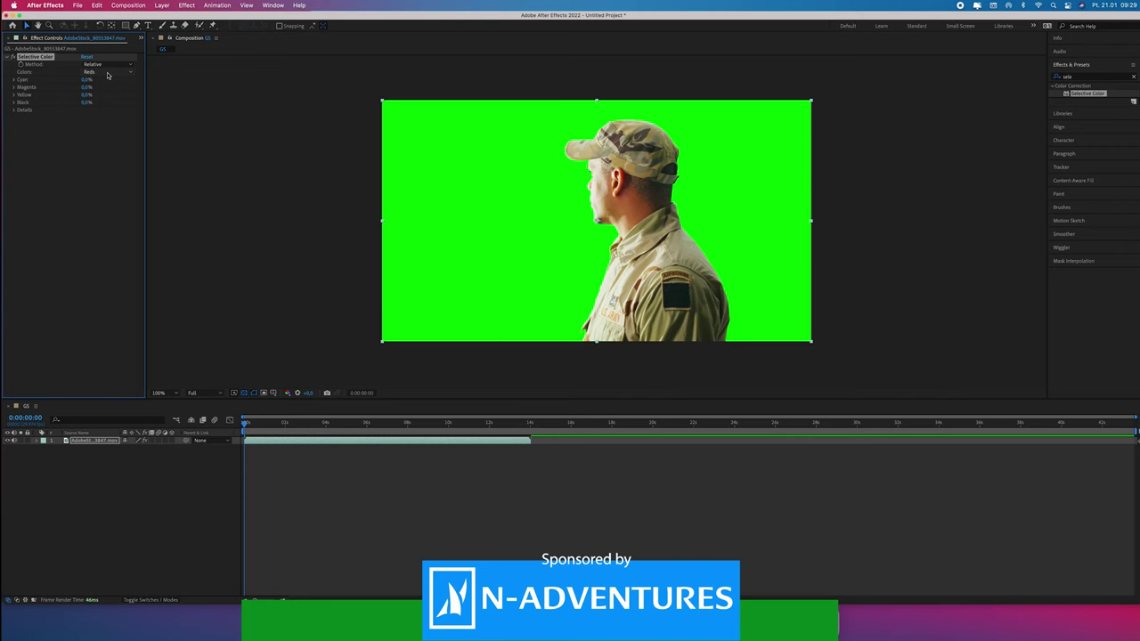
{"action": "left_click", "coordinate": [105, 72]}
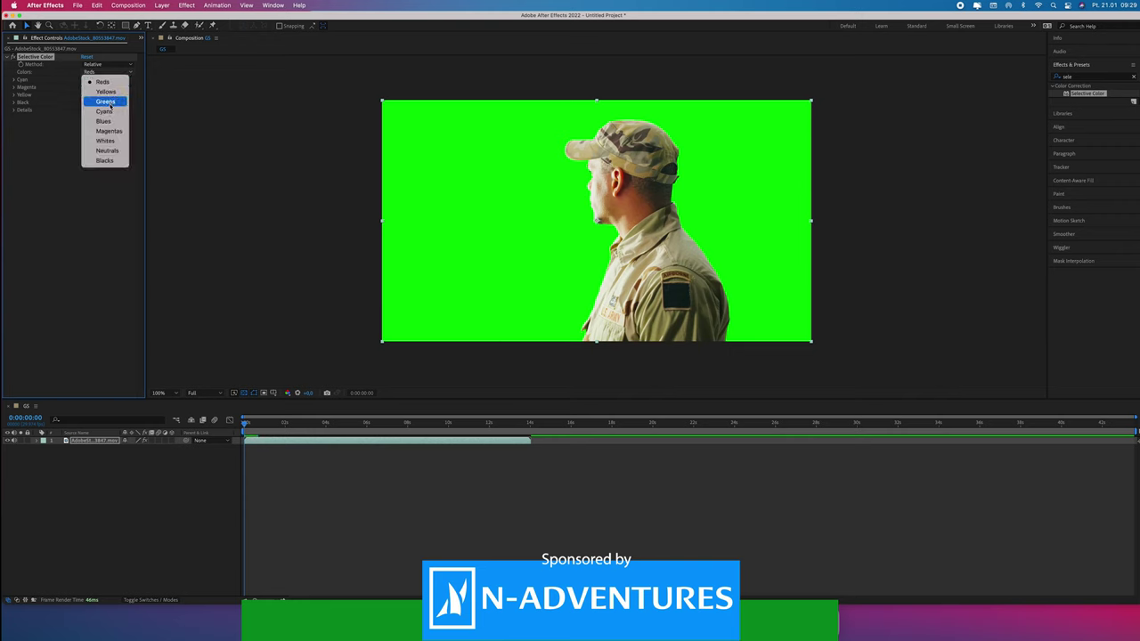
{"action": "left_click", "coordinate": [106, 101]}
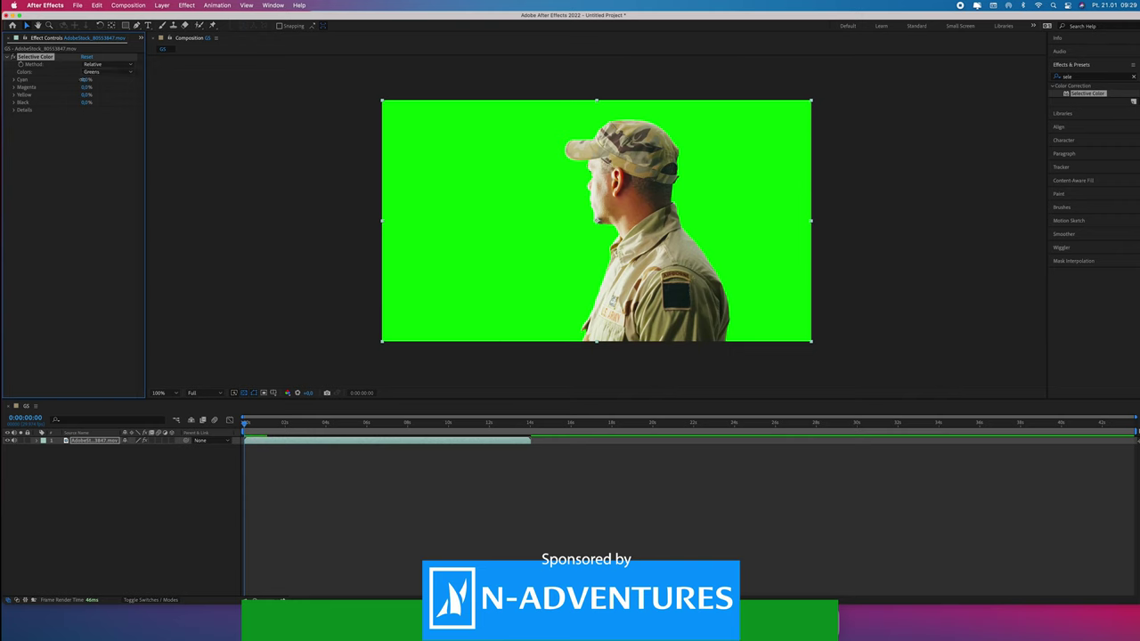
{"action": "mouse_move", "coordinate": [86, 80]}
{"action": "left_mouse_down"}
{"action": "mouse_move", "coordinate": [125, 80]}
{"action": "mouse_move", "coordinate": [77, 89]}
{"action": "mouse_move", "coordinate": [116, 104]}
{"action": "left_mouse_up"}
{"action": "type", "text": "100"}
{"action": "left_click", "coordinate": [88, 441]}
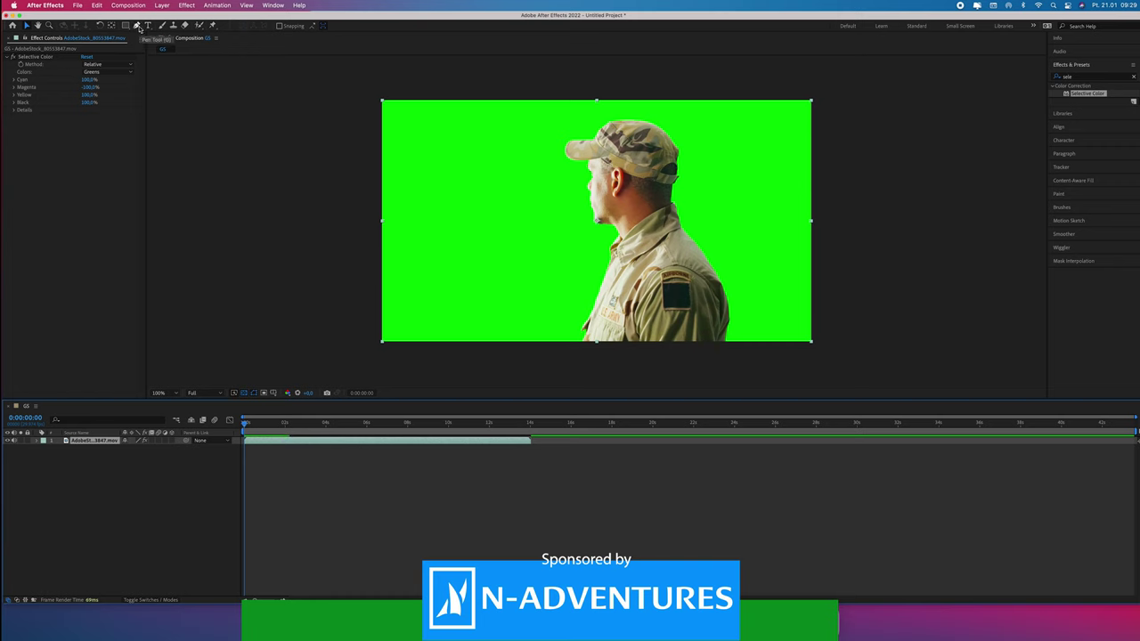
- Draw a closed polygon mask around the soldier with the Pen tool
{"action": "left_click", "coordinate": [137, 25]}
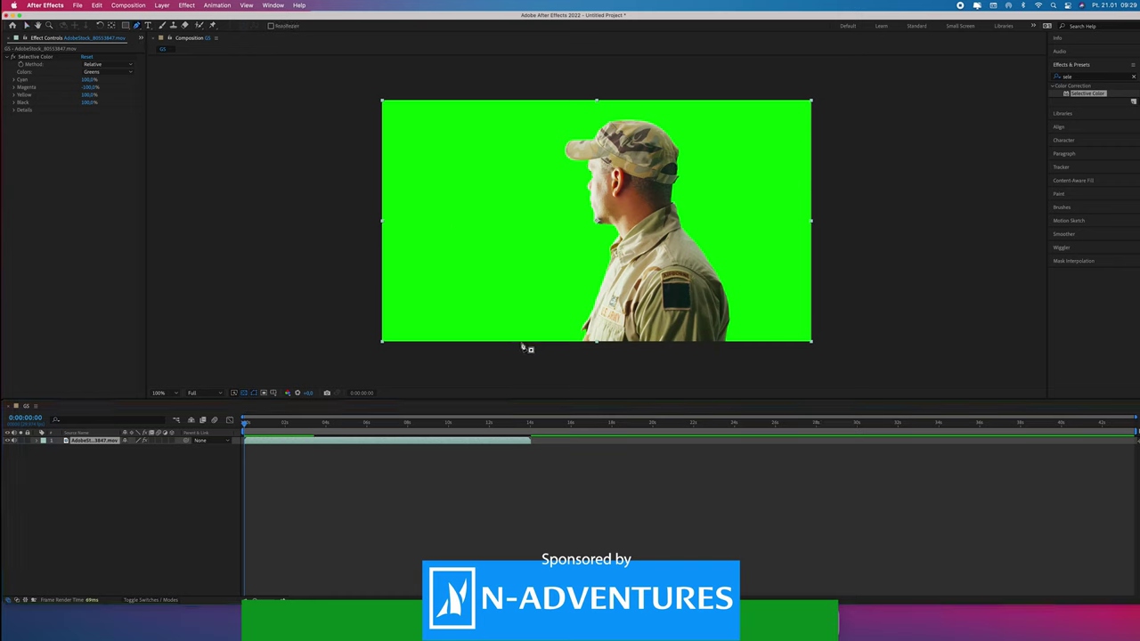
{"action": "left_click", "coordinate": [516, 345]}
{"action": "left_click", "coordinate": [483, 291]}
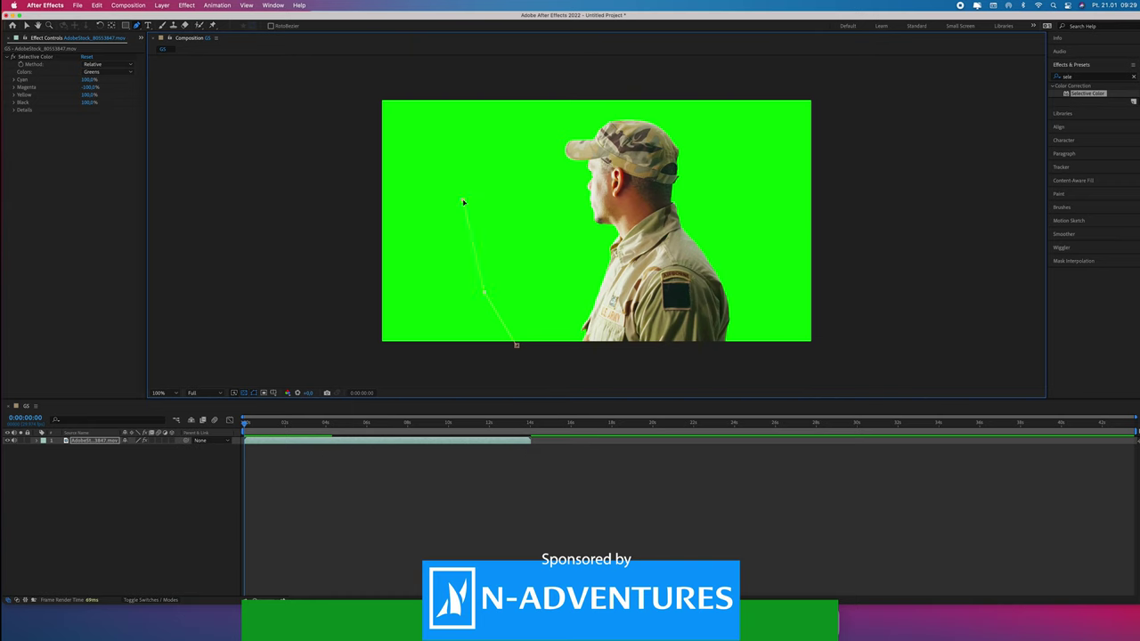
{"action": "left_click", "coordinate": [490, 125]}
{"action": "left_click", "coordinate": [587, 99]}
{"action": "left_click", "coordinate": [728, 125]}
{"action": "left_click", "coordinate": [771, 201]}
{"action": "left_click", "coordinate": [784, 310]}
{"action": "left_click", "coordinate": [746, 367]}
{"action": "left_click", "coordinate": [523, 351]}
{"action": "left_click", "coordinate": [516, 344]}
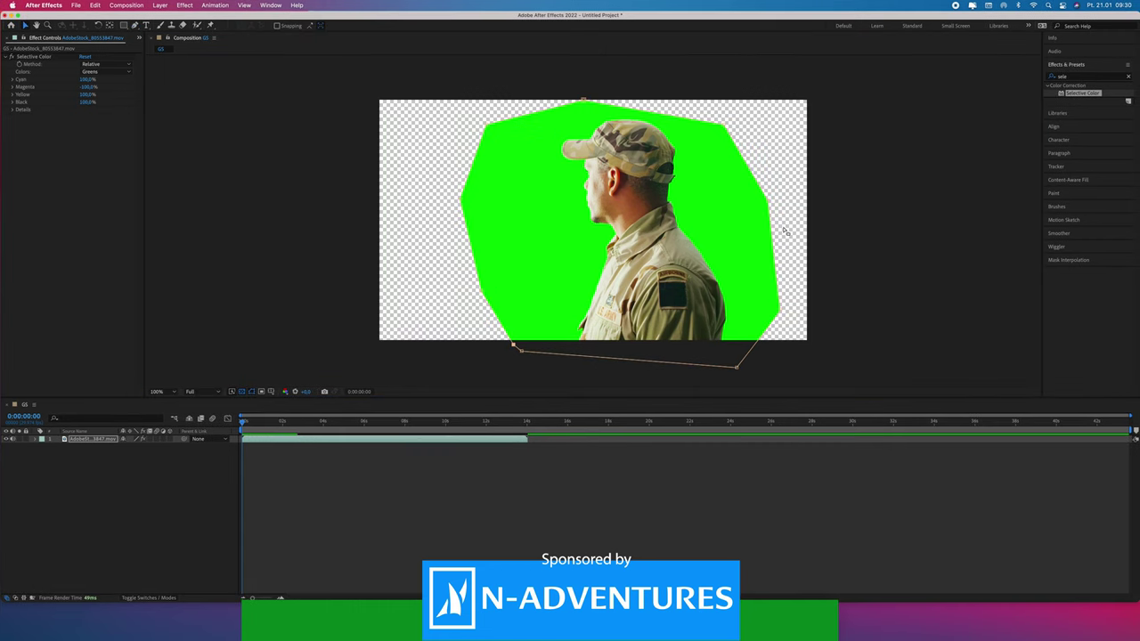
- Apply Keylight (1.2) to the clip and sample the green background as Screen Colour
{"action": "left_click", "coordinate": [1095, 75]}
{"action": "type", "text": "key"}
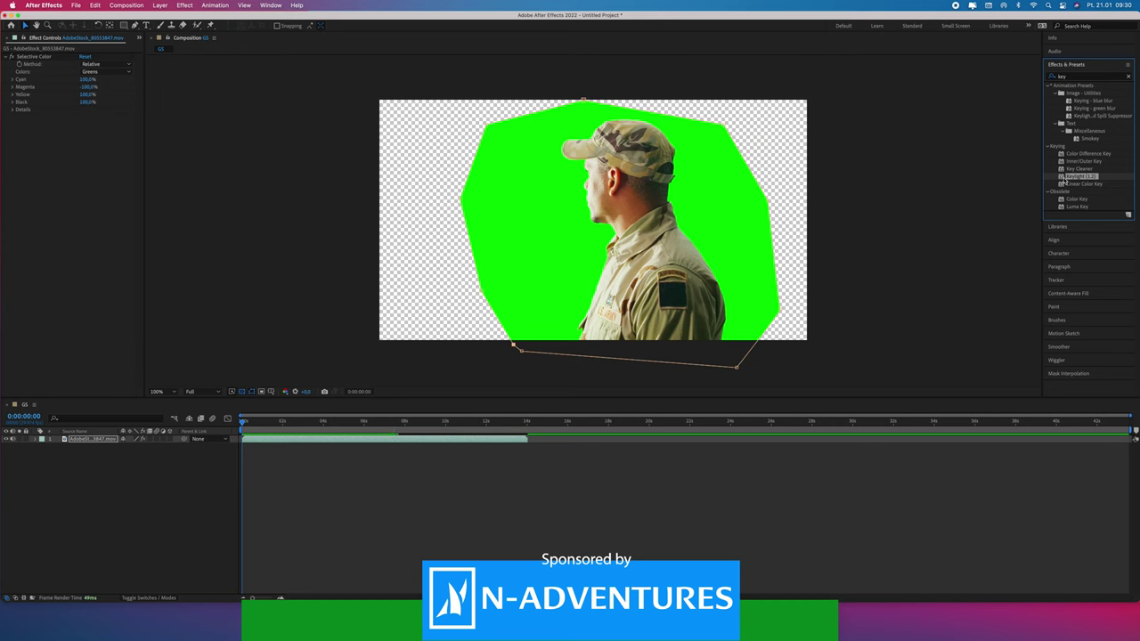
{"action": "left_click_drag", "start_coordinate": [1064, 181], "coordinate": [733, 184]}
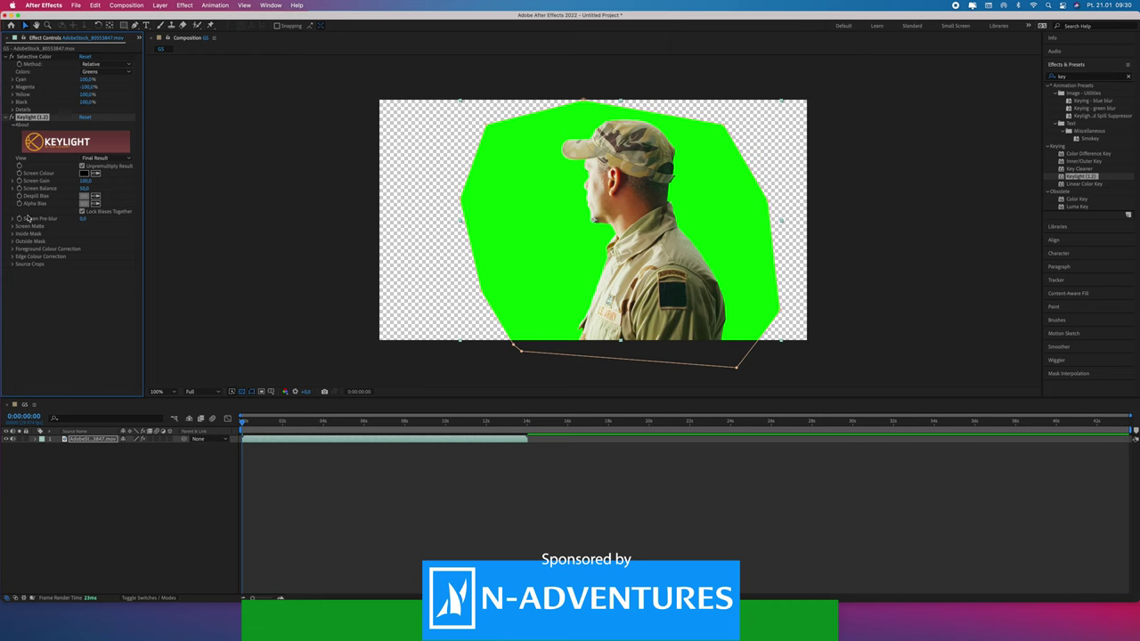
{"action": "left_click", "coordinate": [96, 174]}
{"action": "left_click", "coordinate": [686, 226]}
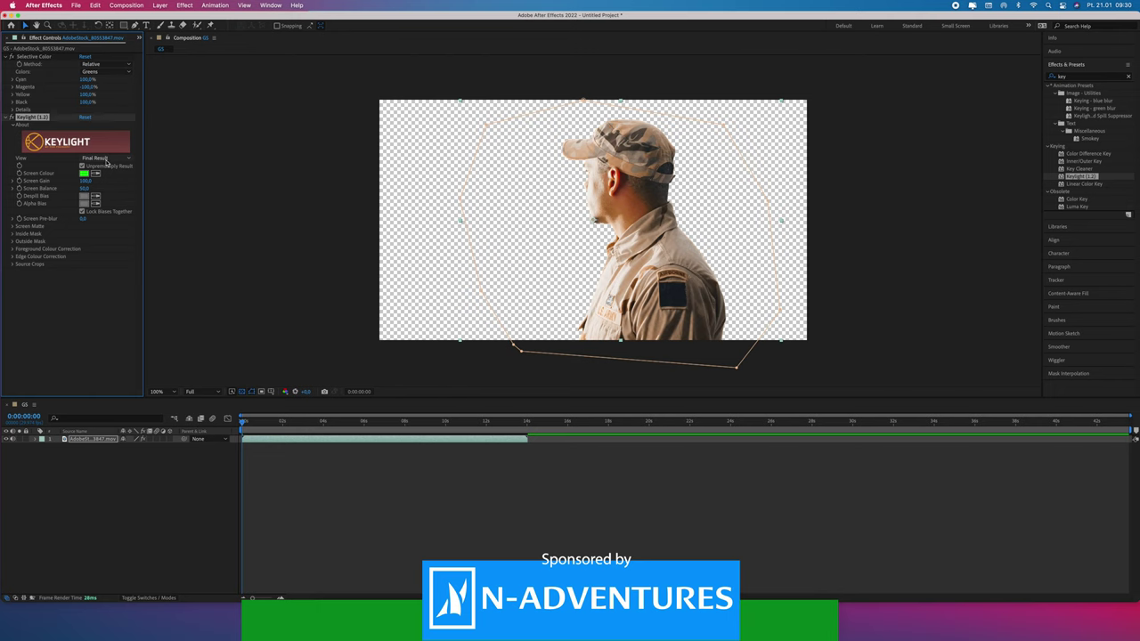
{"action": "left_click", "coordinate": [106, 158]}
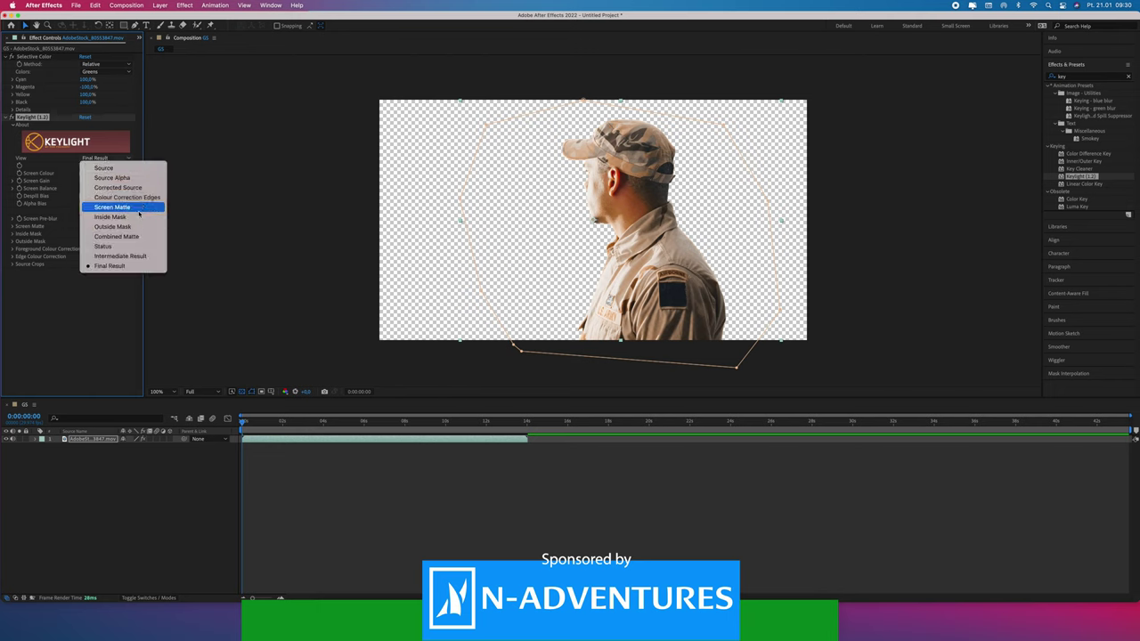
- View Keylight's Screen Matte and set Clip White to 75 and Clip Black to 15
{"action": "left_click", "coordinate": [111, 206]}
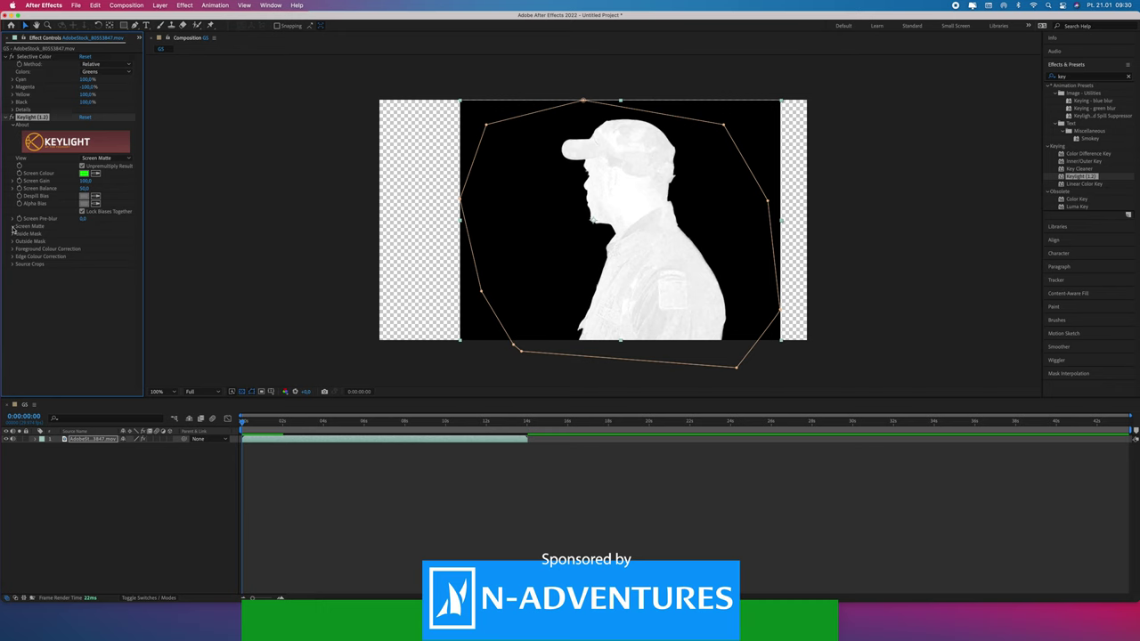
{"action": "left_click", "coordinate": [13, 228]}
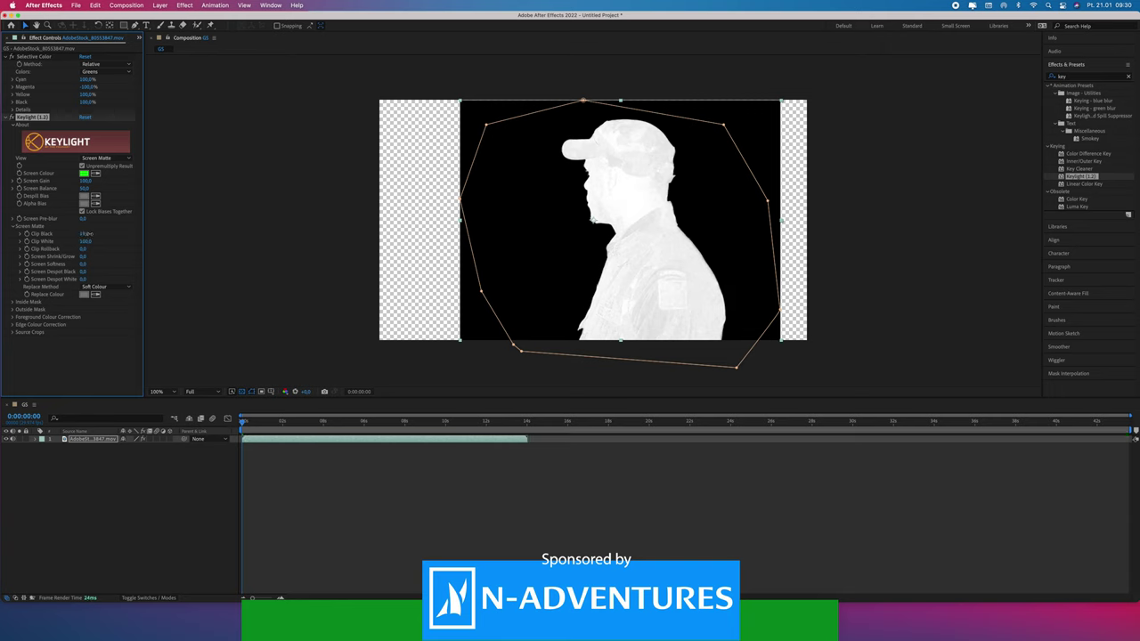
{"action": "left_click_drag", "start_coordinate": [83, 241], "coordinate": [77, 241]}
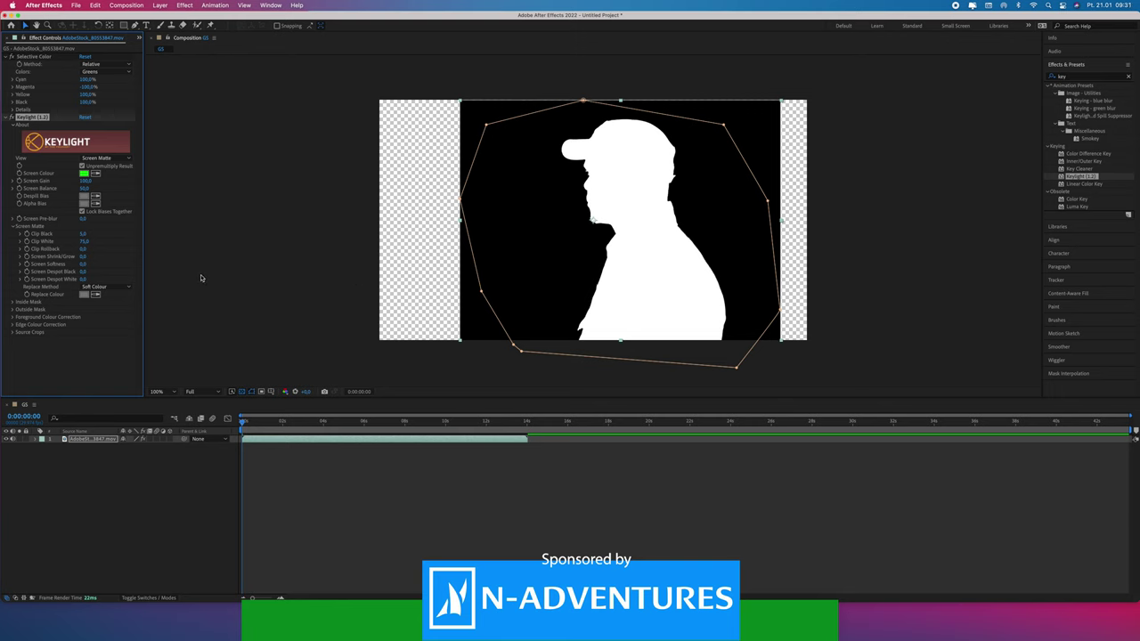
{"action": "left_click_drag", "start_coordinate": [80, 236], "coordinate": [88, 235]}
- Set Keylight's View to Final Result
{"action": "left_click", "coordinate": [116, 159]}
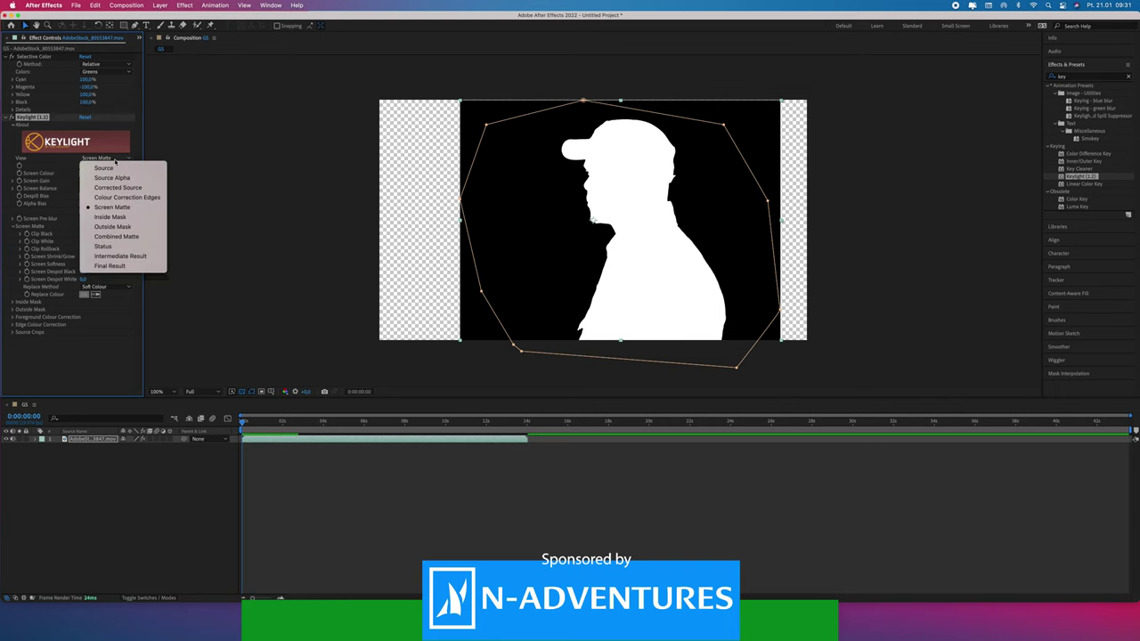
{"action": "left_click", "coordinate": [117, 266]}
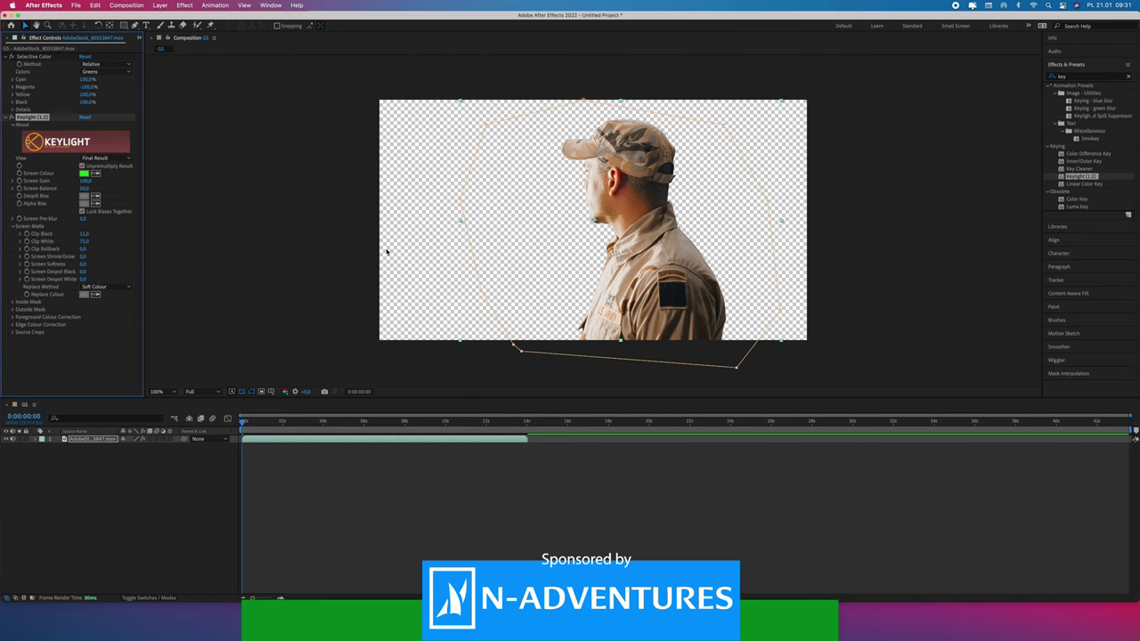
- Create a blue solid named 'blue' and move it beneath the soldier footage layer
{"action": "right_click", "coordinate": [116, 480]}
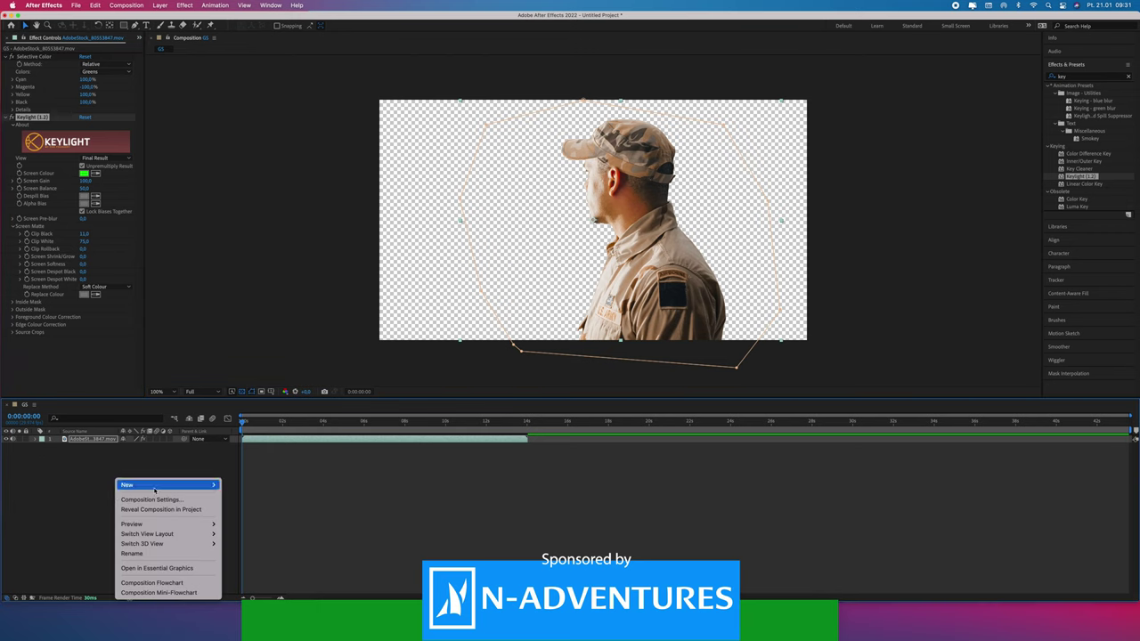
{"action": "mouse_move", "coordinate": [169, 484]}
{"action": "left_click", "coordinate": [264, 510]}
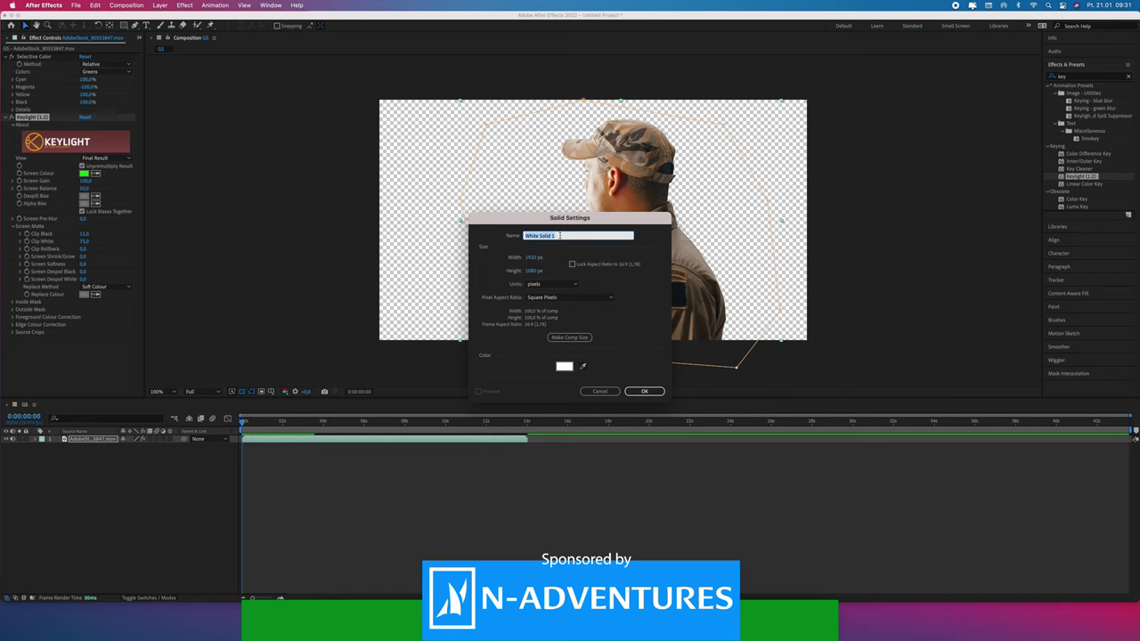
{"action": "type", "text": "blue"}
{"action": "left_click", "coordinate": [564, 365]}
{"action": "left_click", "coordinate": [660, 257]}
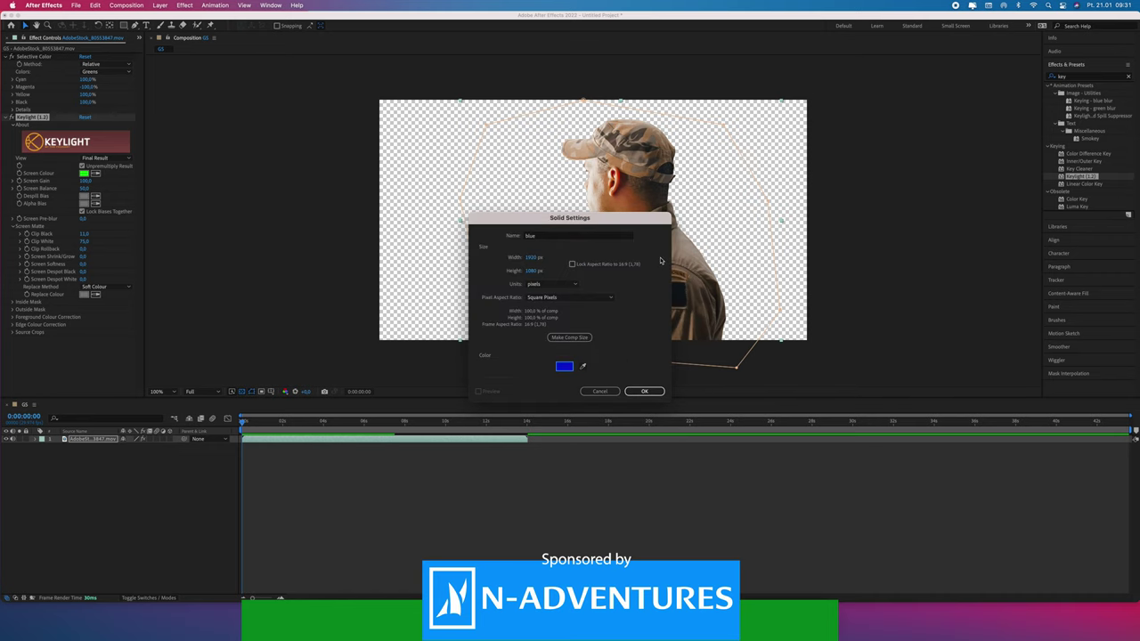
{"action": "left_click", "coordinate": [644, 392]}
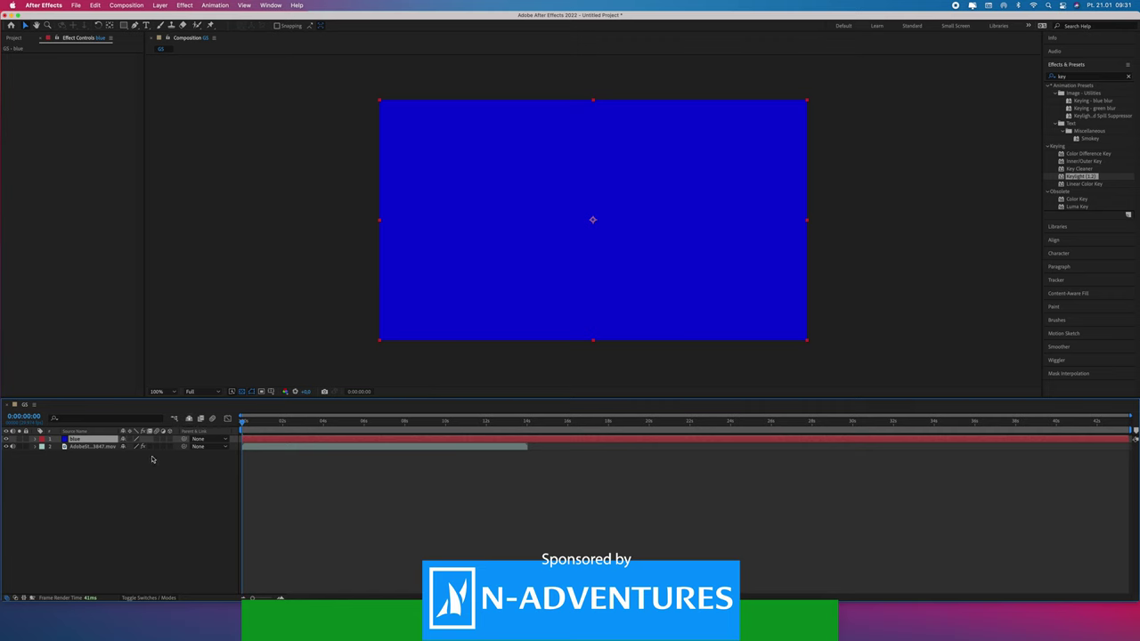
{"action": "left_click_drag", "start_coordinate": [79, 439], "coordinate": [78, 468]}
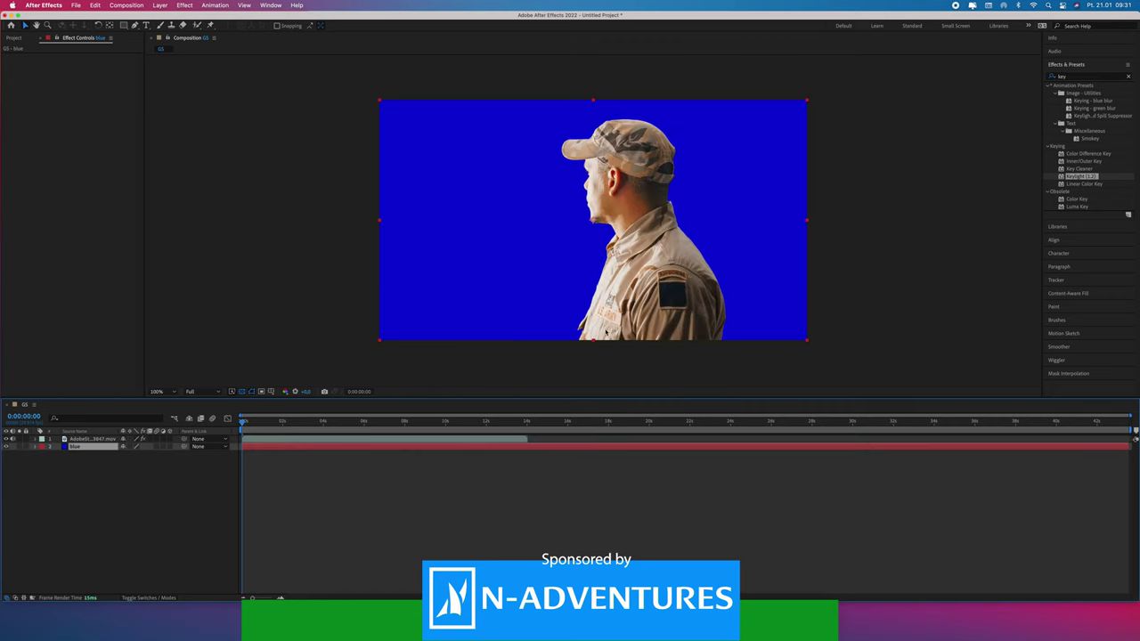
{"action": "left_click_drag", "start_coordinate": [242, 424], "coordinate": [301, 428]}
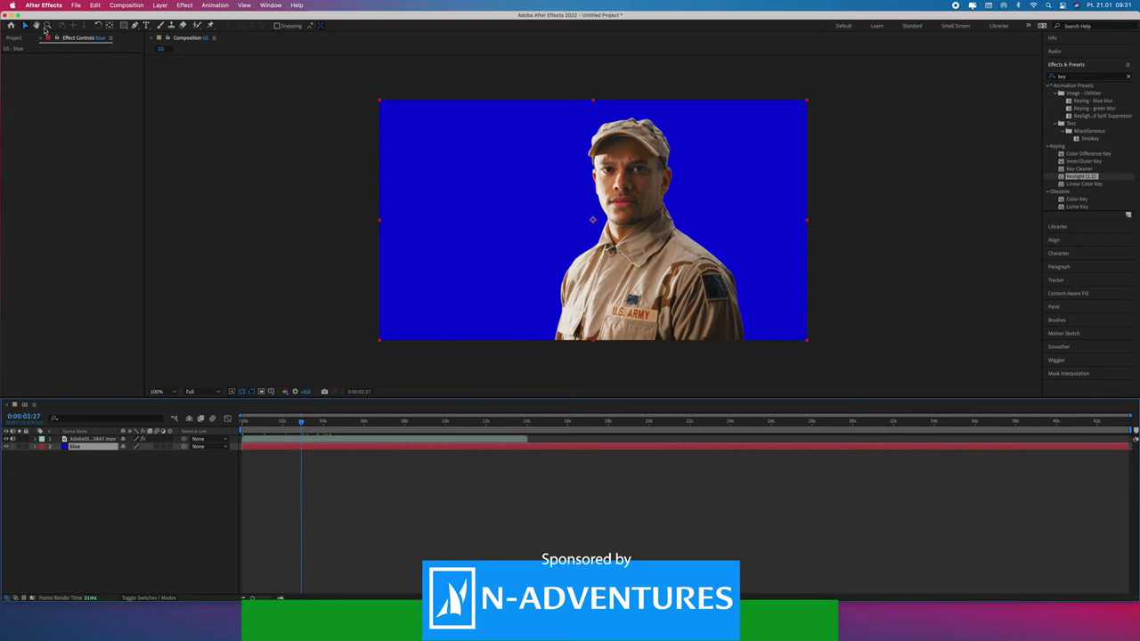
- Zoom in on the soldier's face and add a pale near-white solid above the blue layer
{"action": "left_click", "coordinate": [346, 78]}
{"action": "left_click", "coordinate": [592, 197]}
{"action": "left_click", "coordinate": [592, 197]}
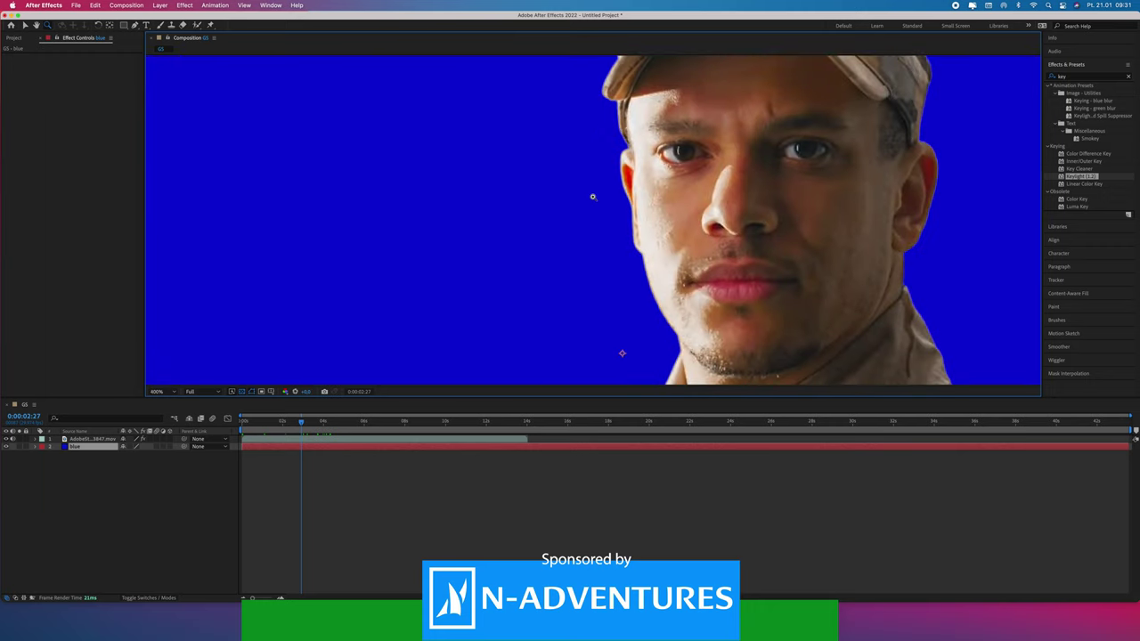
{"action": "right_click", "coordinate": [104, 498]}
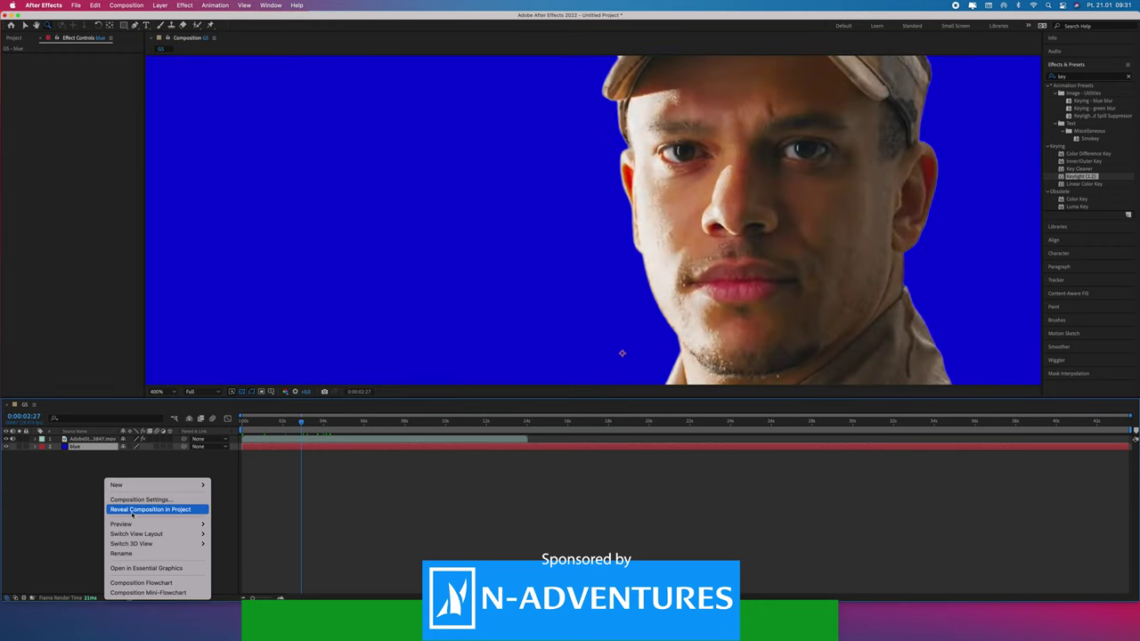
{"action": "mouse_move", "coordinate": [147, 486]}
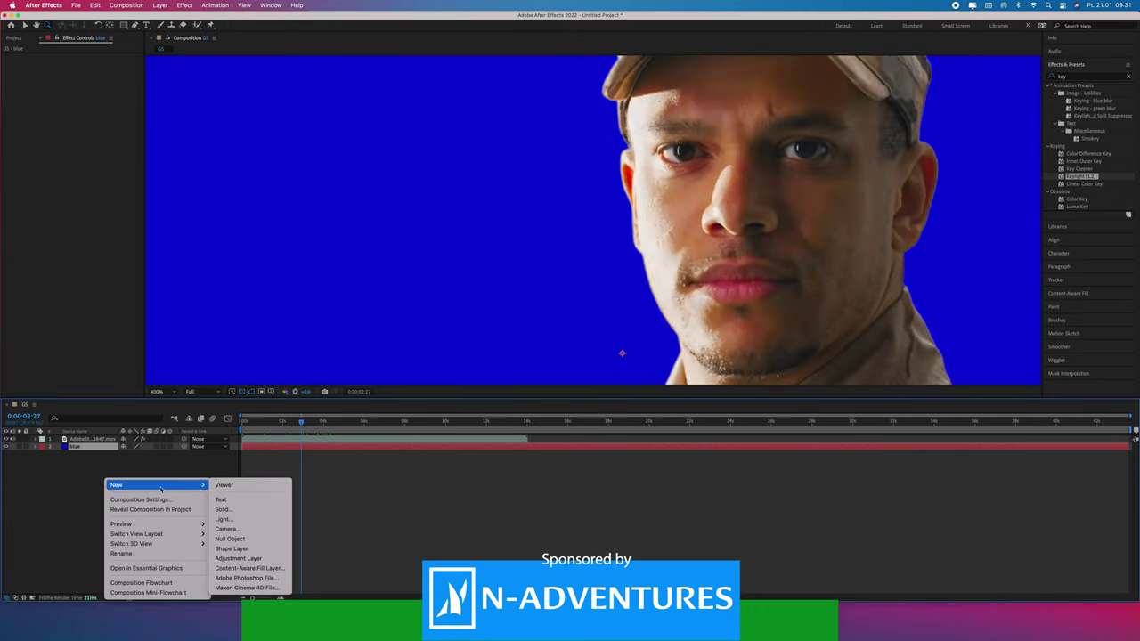
{"action": "left_click", "coordinate": [244, 515]}
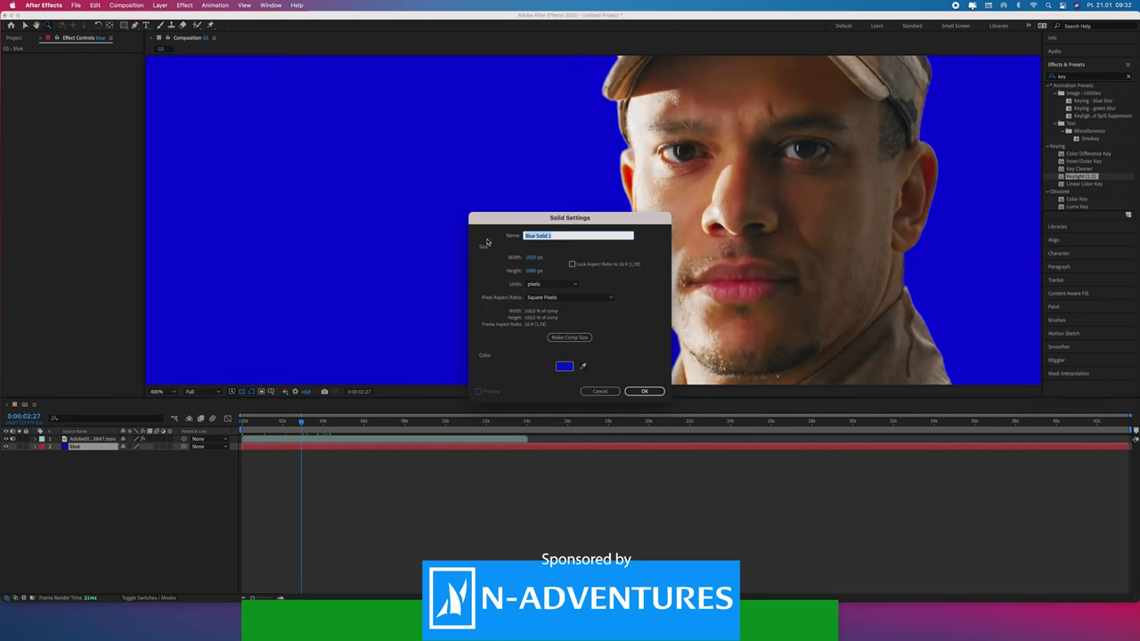
{"action": "left_click", "coordinate": [566, 368]}
{"action": "left_click", "coordinate": [467, 270]}
{"action": "key", "text": "Return"}
{"action": "key", "text": "Return"}
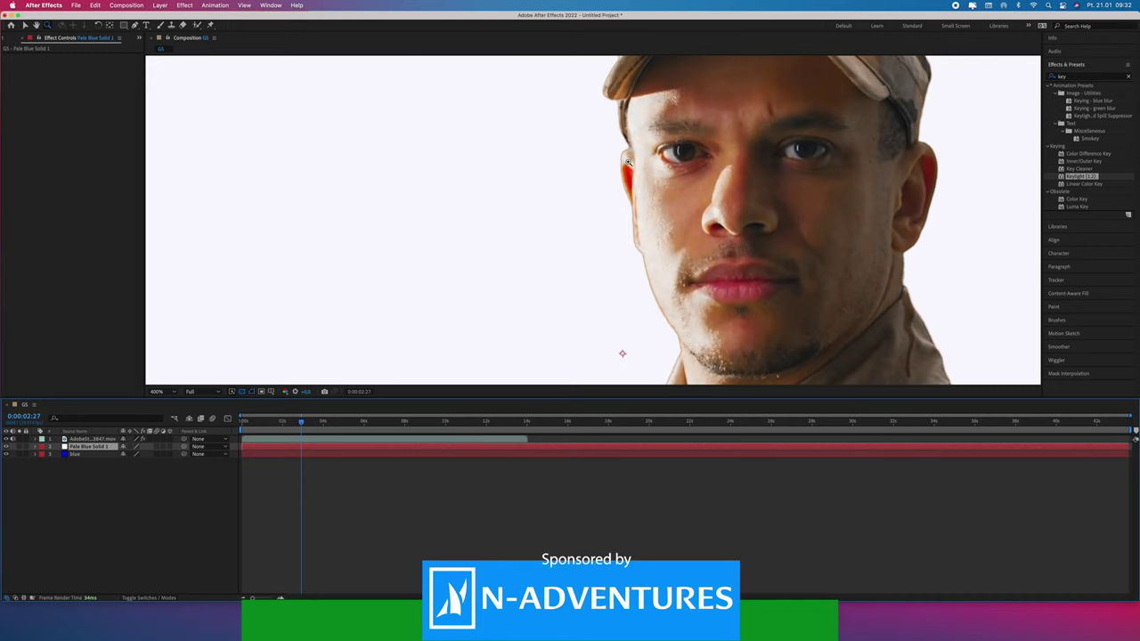
{"action": "key", "text": "v"}
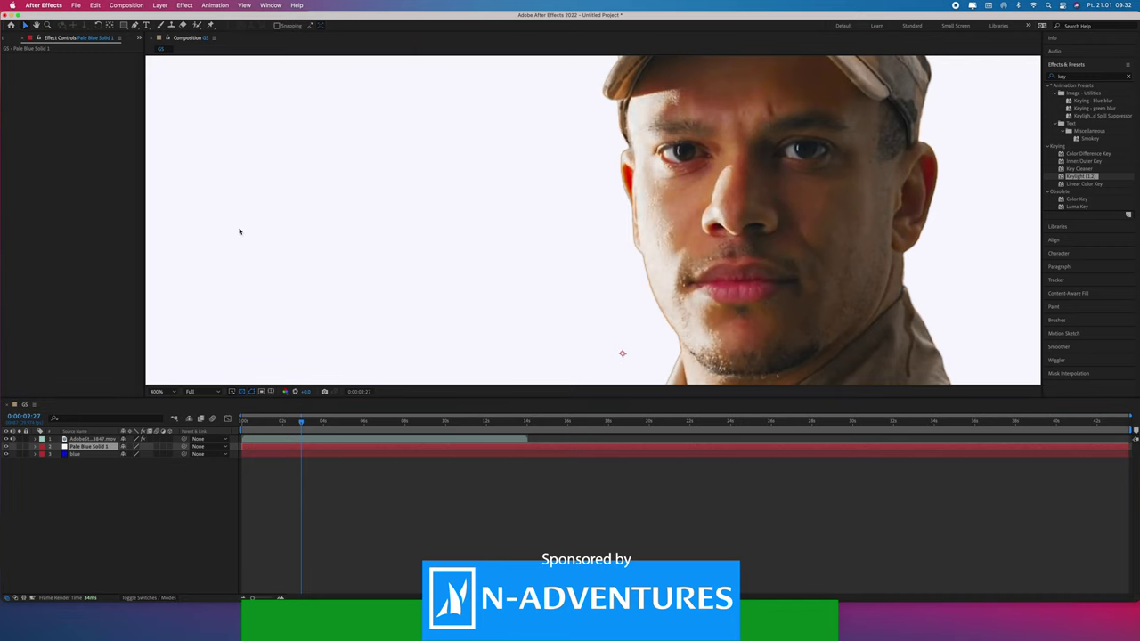
- Tune Keylight's Screen Softness toward 0,2 and Screen Shrink/Grow to about -1,1
{"action": "left_click", "coordinate": [106, 440]}
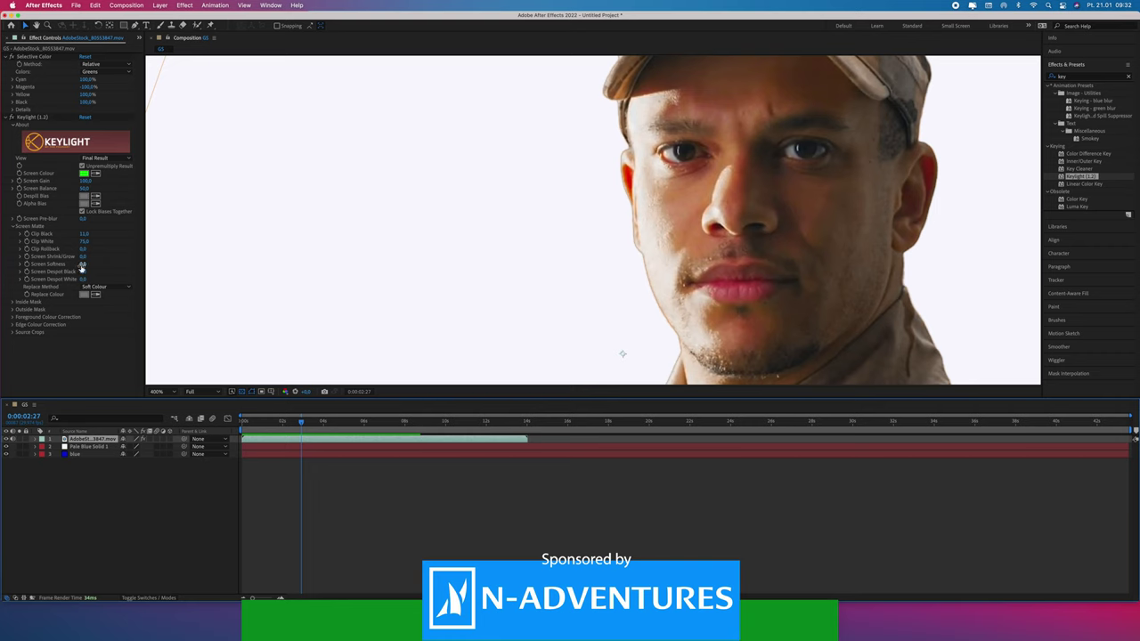
{"action": "left_click", "coordinate": [81, 265]}
{"action": "key", "text": "Return"}
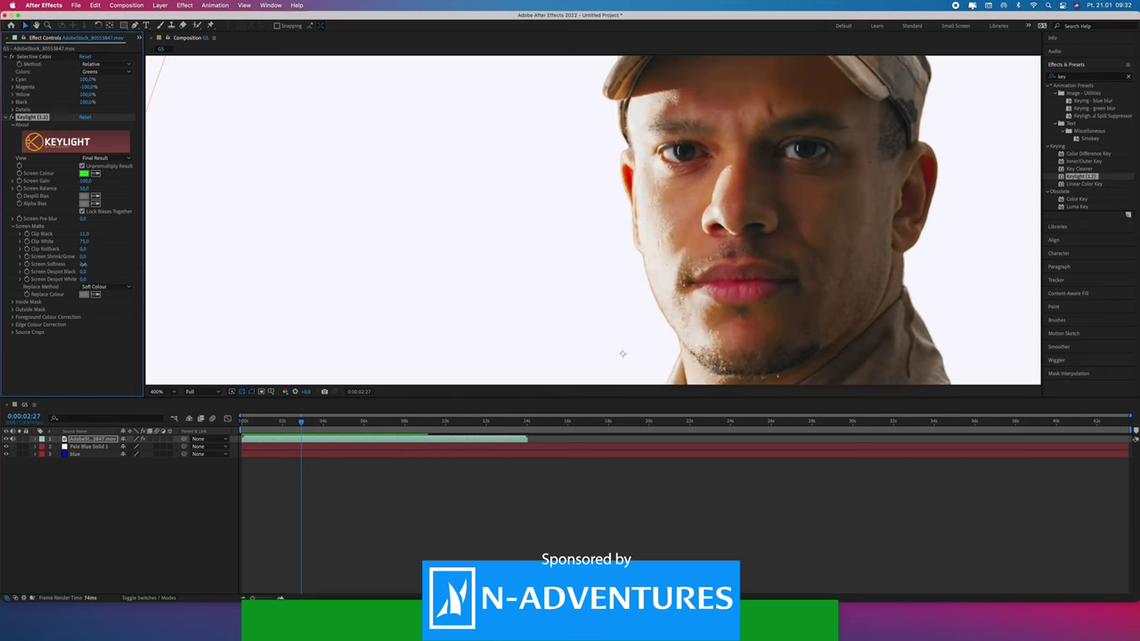
{"action": "left_click_drag", "start_coordinate": [83, 266], "coordinate": [87, 266]}
{"action": "left_click_drag", "start_coordinate": [82, 257], "coordinate": [100, 292]}
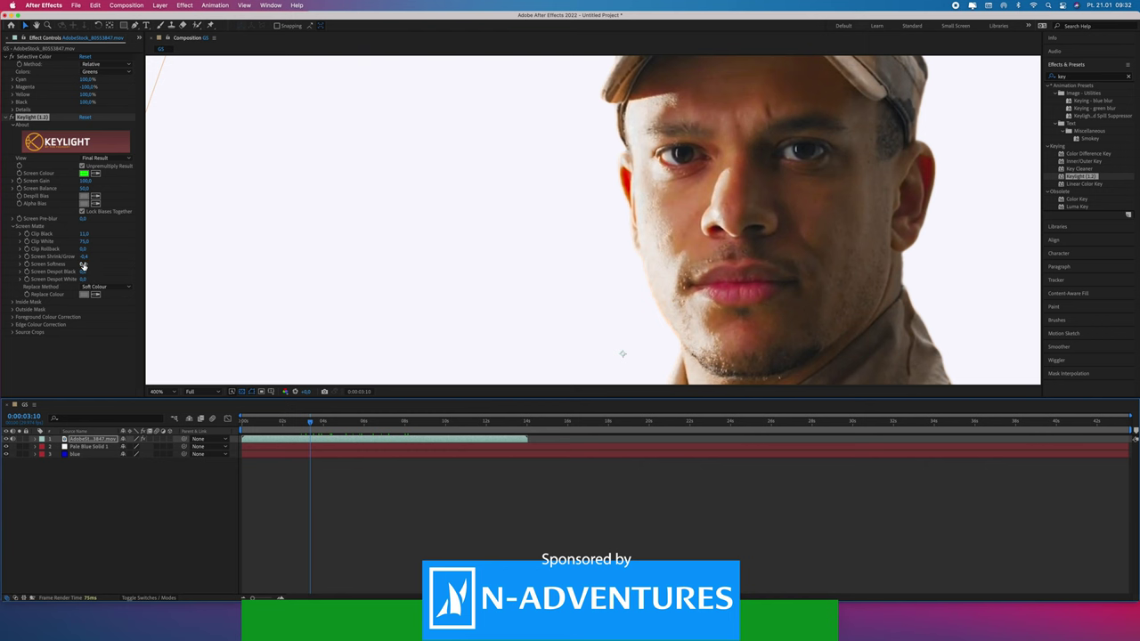
{"action": "left_click_drag", "start_coordinate": [83, 265], "coordinate": [197, 342]}
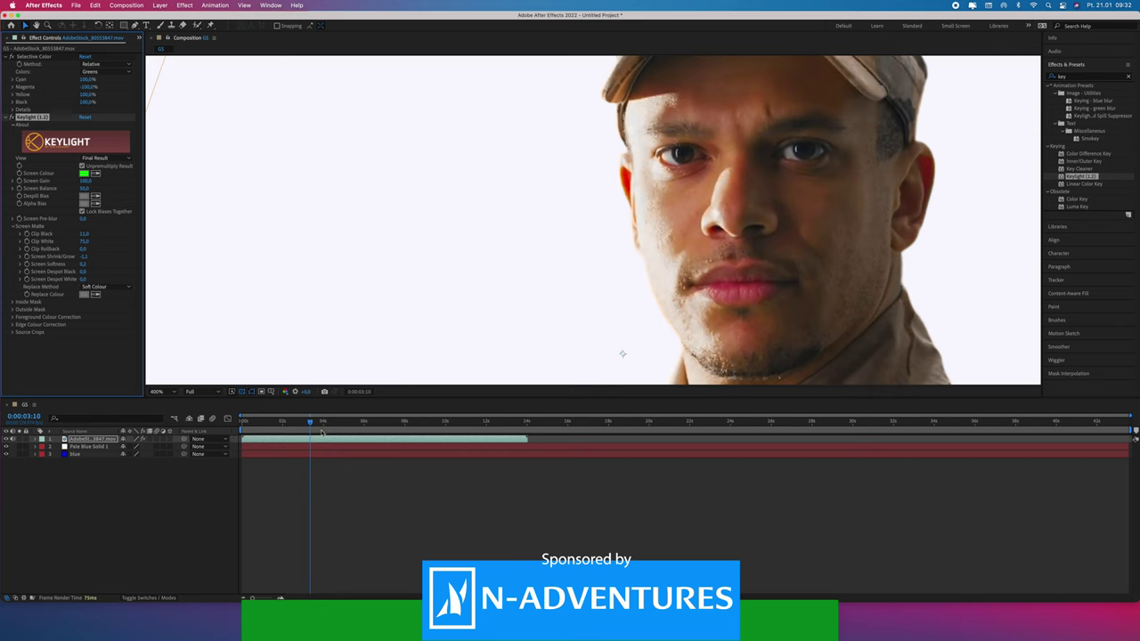
- Review the key in playback, hide Pale Blue Solid 1, and scrub to a camera-facing frame
{"action": "key", "text": "space"}
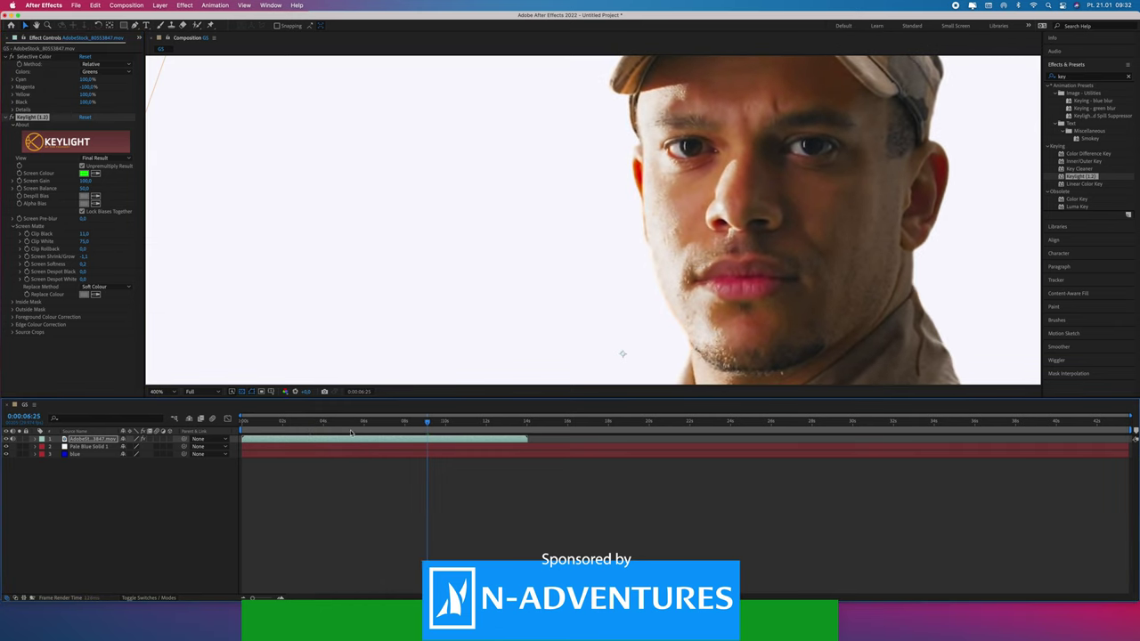
{"action": "left_click", "coordinate": [259, 421]}
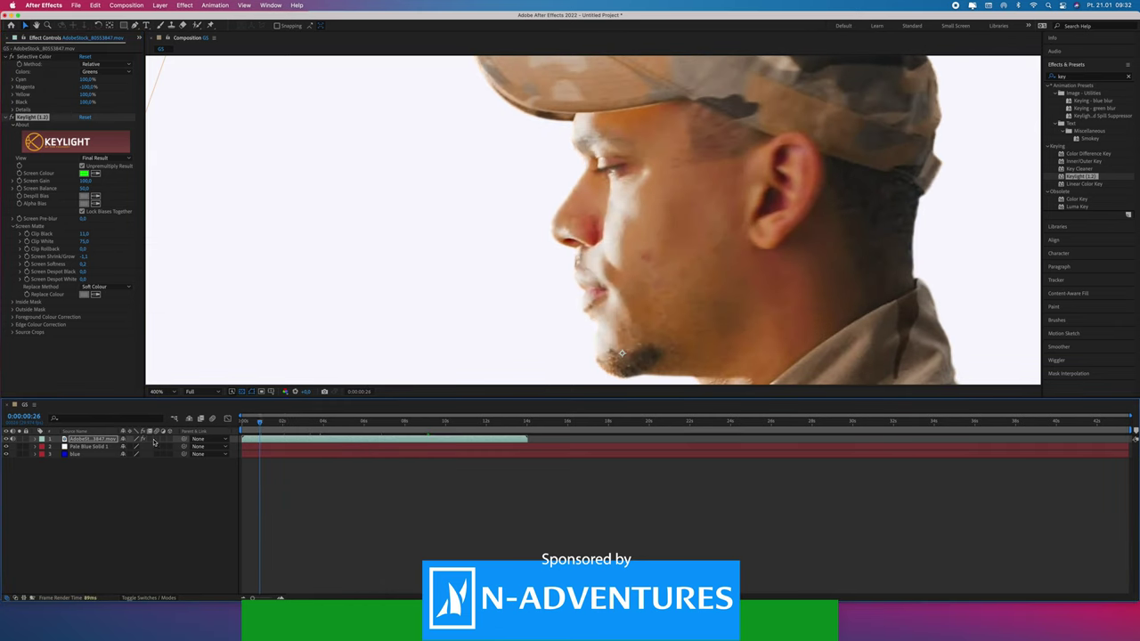
{"action": "left_click", "coordinate": [6, 446]}
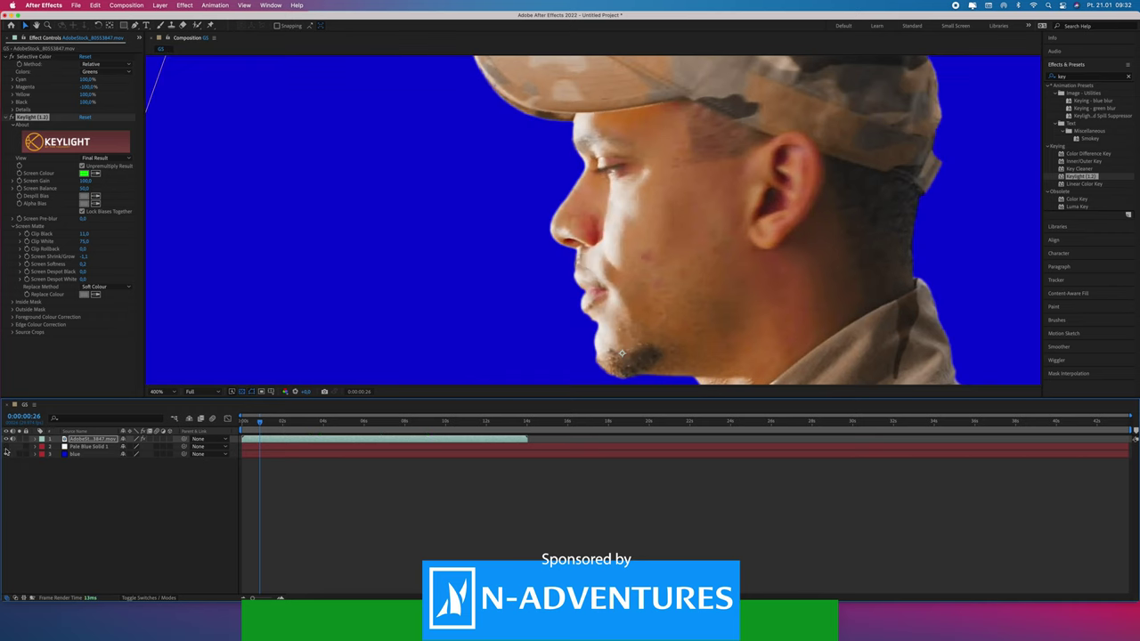
{"action": "mouse_move", "coordinate": [259, 424]}
{"action": "left_mouse_down"}
{"action": "mouse_move", "coordinate": [343, 422]}
{"action": "mouse_move", "coordinate": [246, 424]}
{"action": "left_mouse_up"}
- Hide the blue solid to show the soldier on transparency, viewed at 50% zoom
{"action": "left_click", "coordinate": [7, 454]}
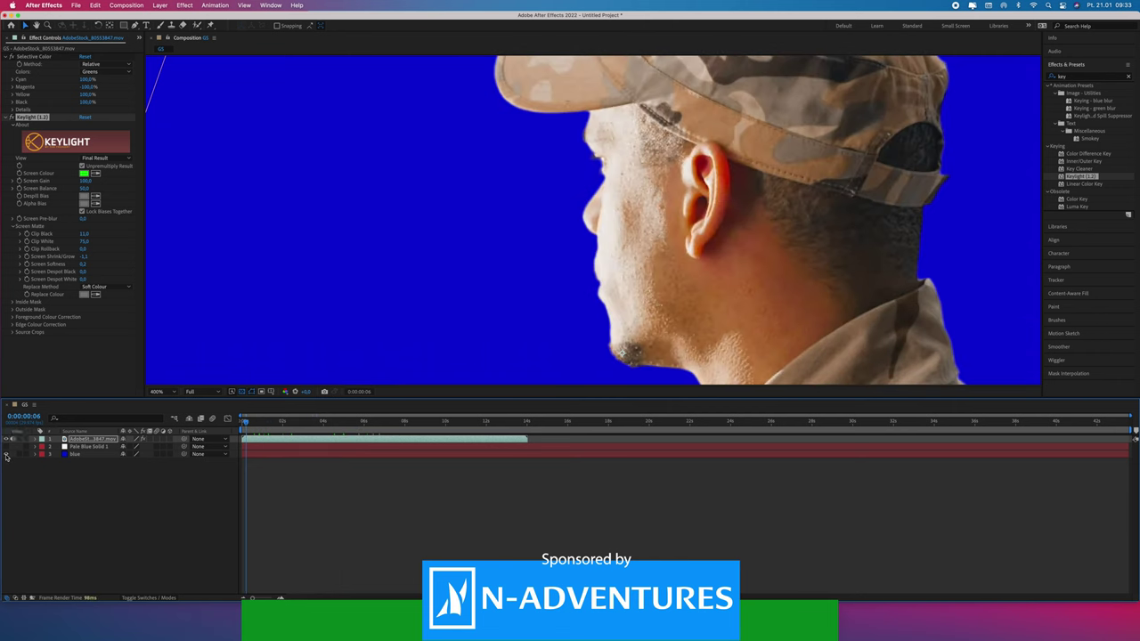
{"action": "key", "text": "comma"}
{"action": "key", "text": "comma"}
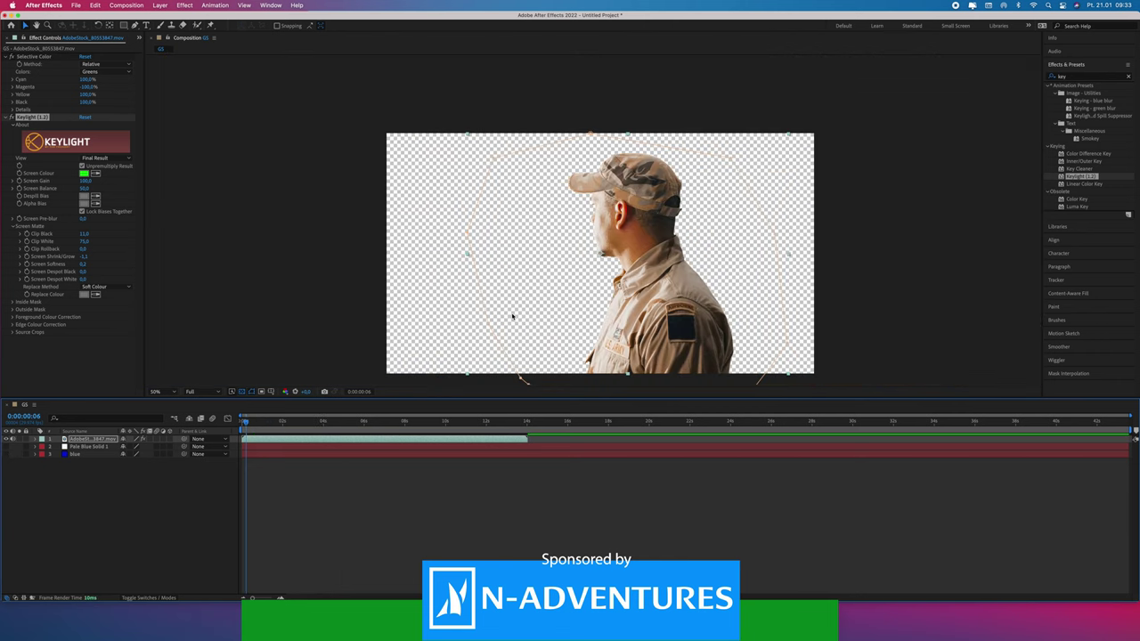
{"action": "key", "text": "comma"}
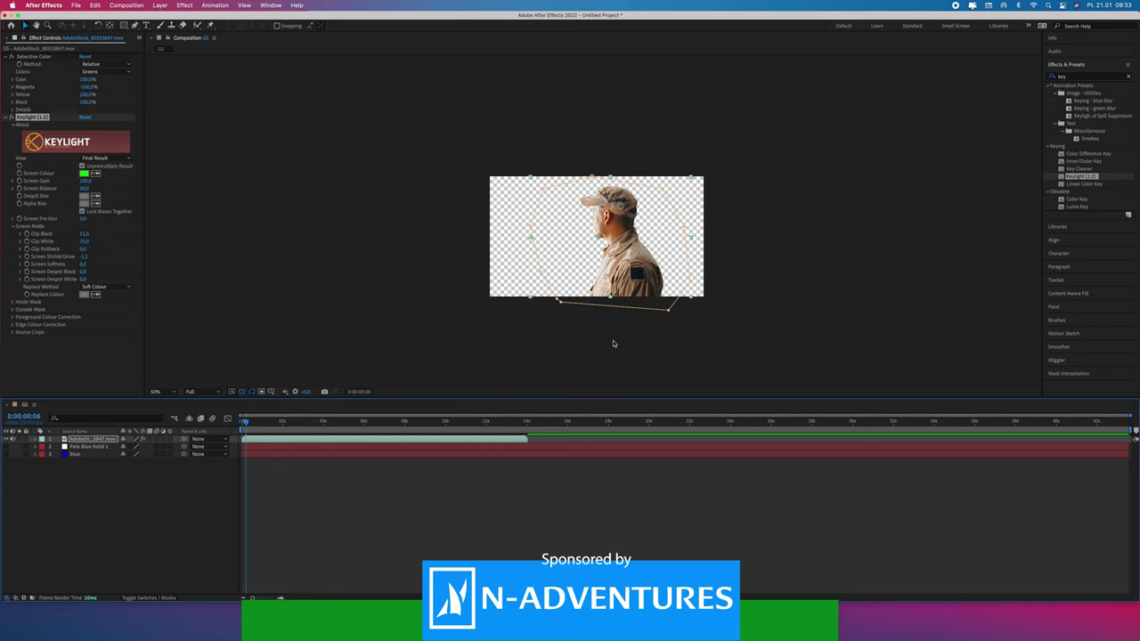